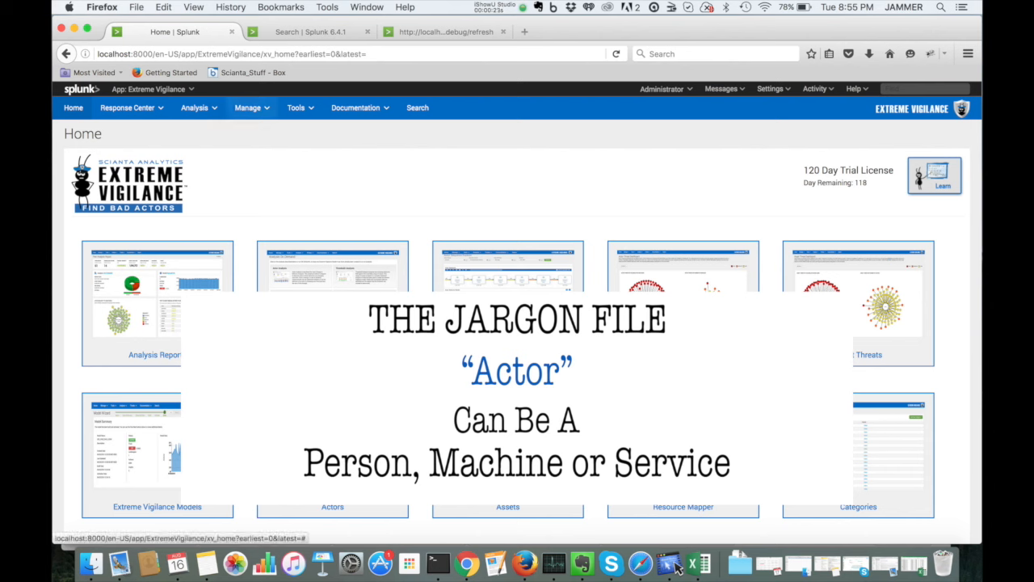
Step: Open the Resource Mapper utility from the app's management options
{"action": "left_click", "coordinate": [247, 108]}
{"action": "scroll", "coordinate": [242, 210], "scroll_direction": "down", "scroll_amount": 2}
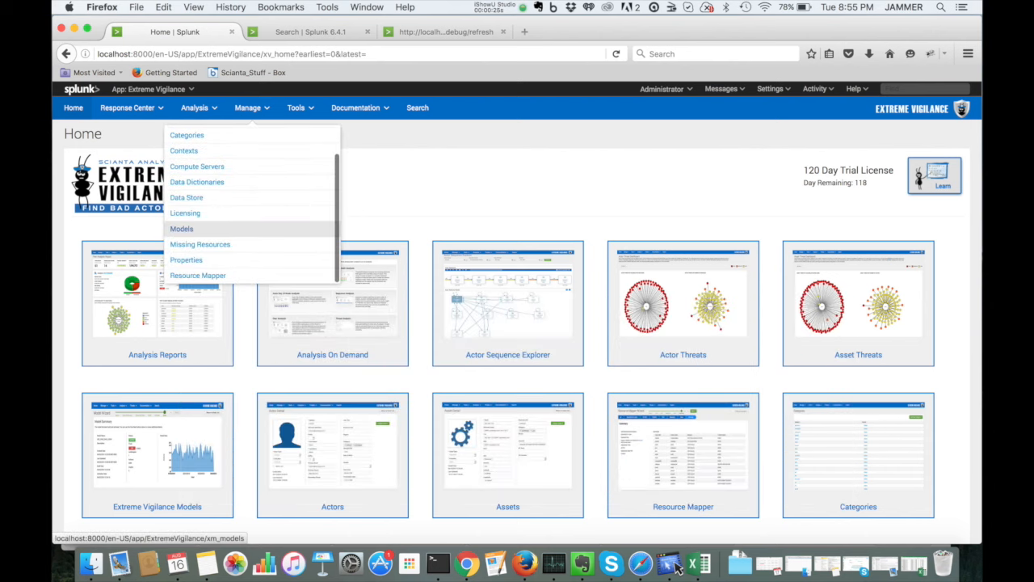
{"action": "left_click", "coordinate": [198, 275]}
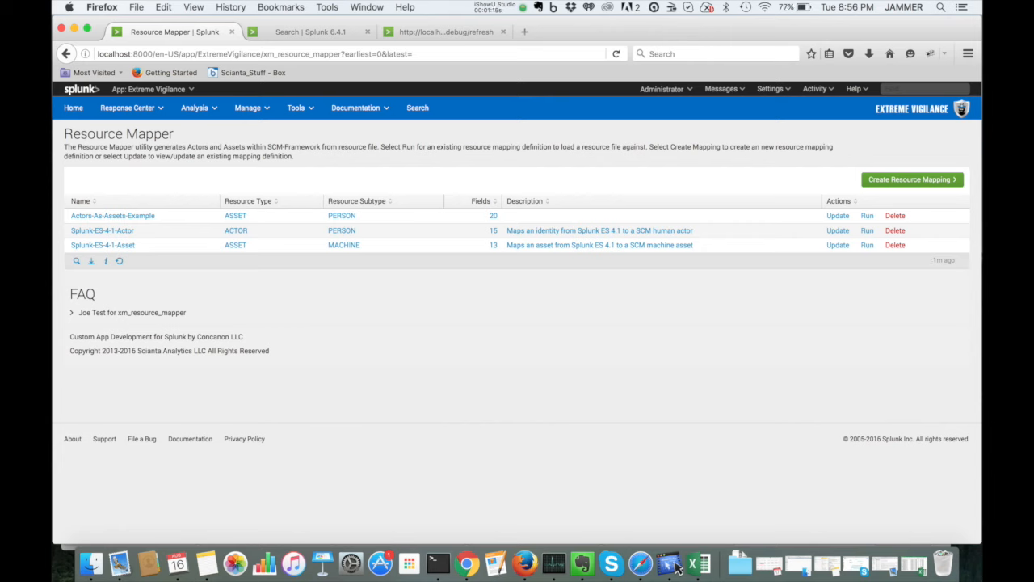
Step: Start a new resource mapping and name it ES-Actors-Extended
{"action": "left_click", "coordinate": [912, 179]}
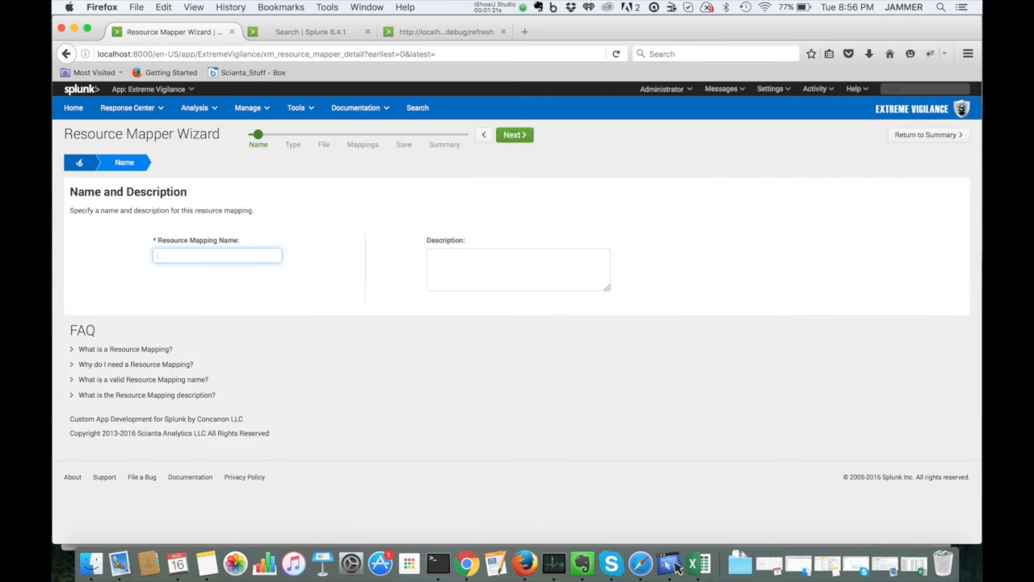
{"action": "type", "text": "ES-Actors-Extended"}
{"action": "key", "text": "Tab"}
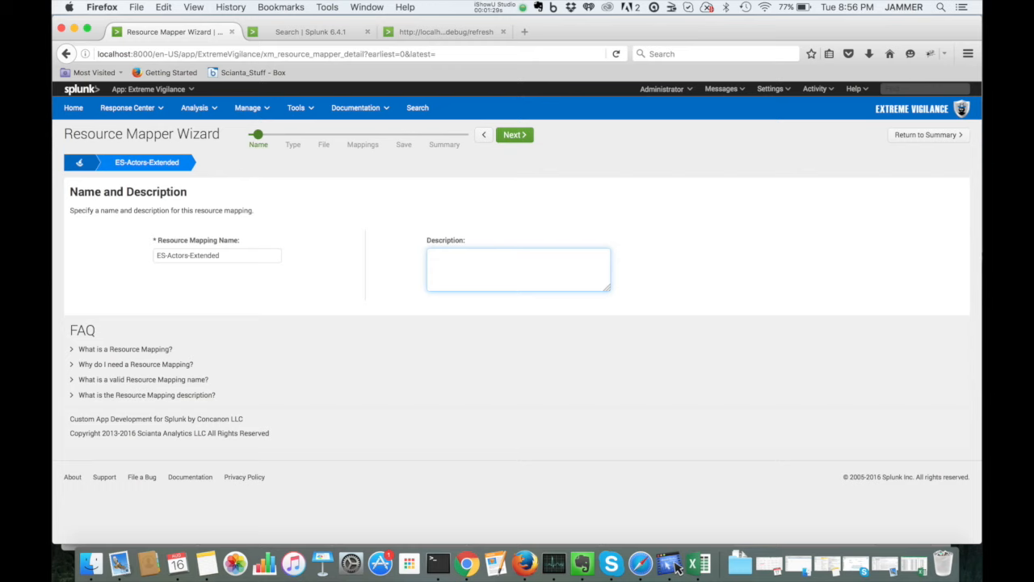
Step: Enter the description 'ES identities file with extended info - geographic' and continue to the Type step
{"action": "type", "text": "ES identities file with extended info - geographic"}
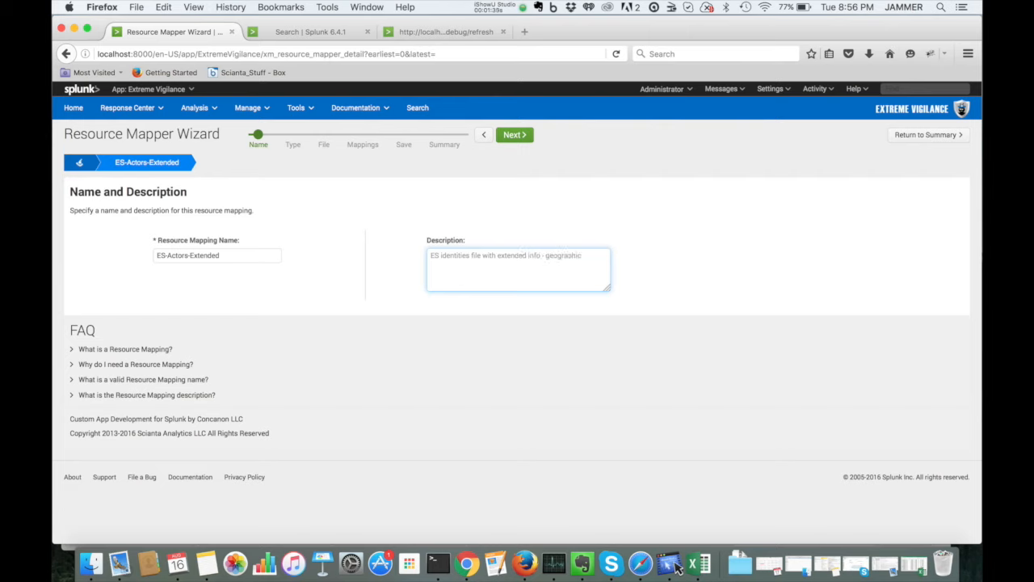
{"action": "key", "text": "Tab"}
{"action": "key", "text": "Return"}
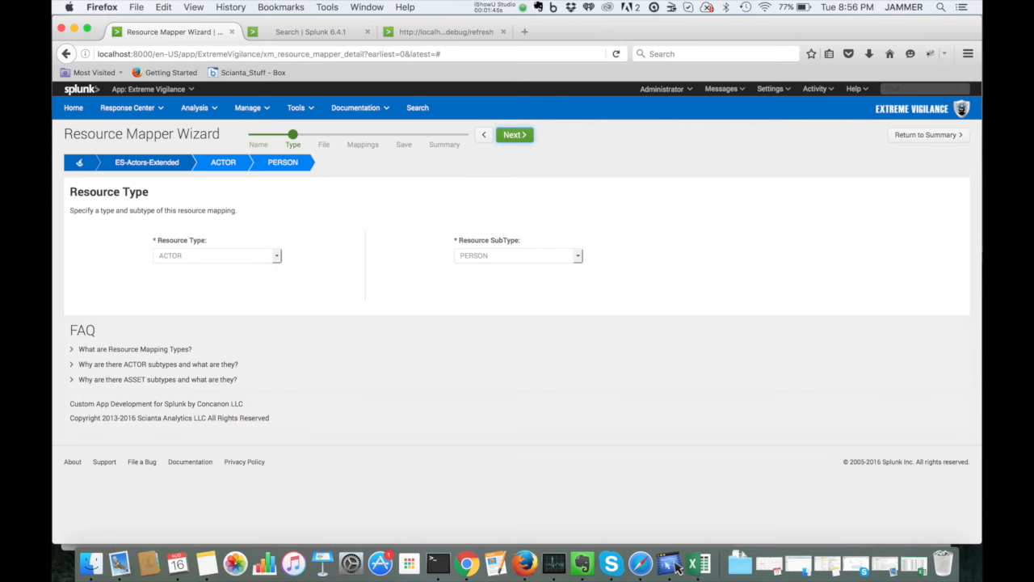
Step: Choose PERSON as the resource subtype for the ACTOR type and advance to the File step
{"action": "left_click", "coordinate": [517, 256]}
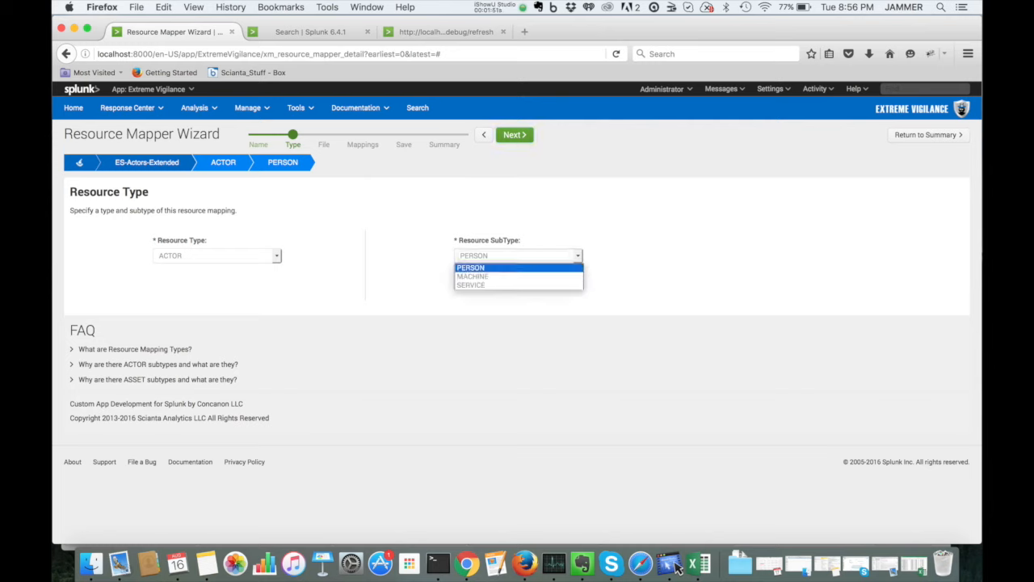
{"action": "left_click", "coordinate": [518, 268]}
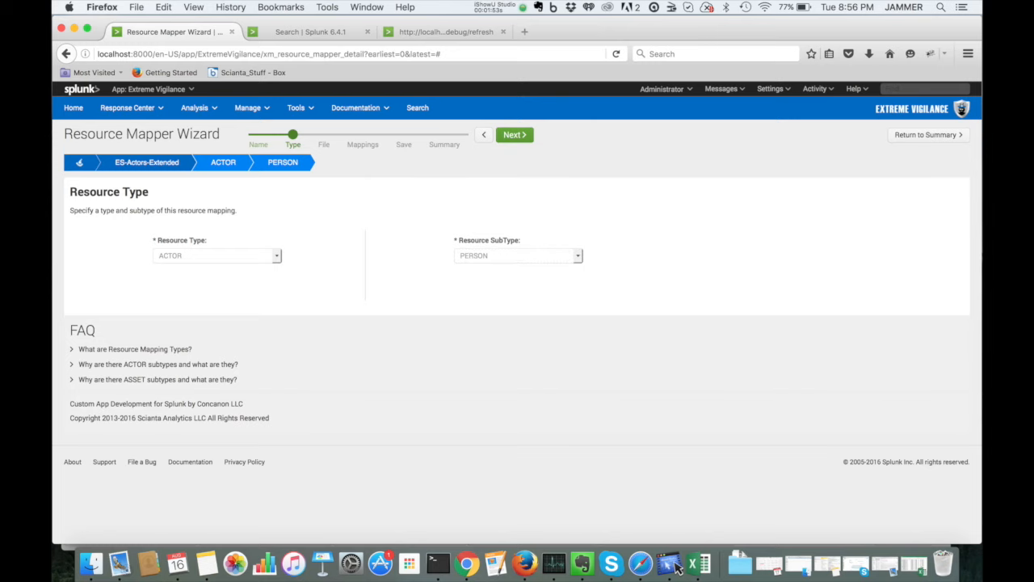
{"action": "left_click", "coordinate": [514, 134]}
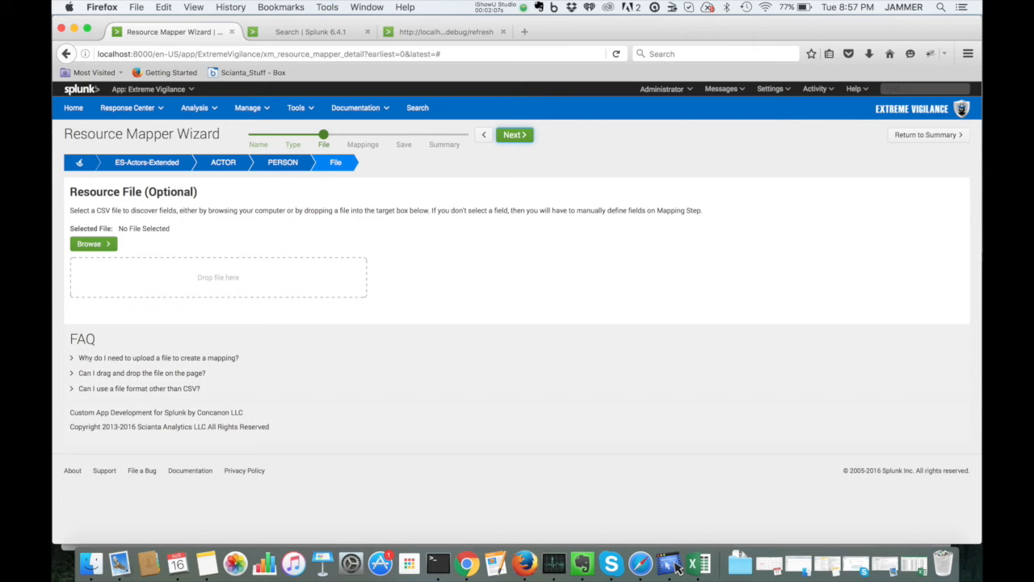
Step: Upload actors-es-extended.csv as the resource file and advance to the Mappings step
{"action": "left_click", "coordinate": [94, 244]}
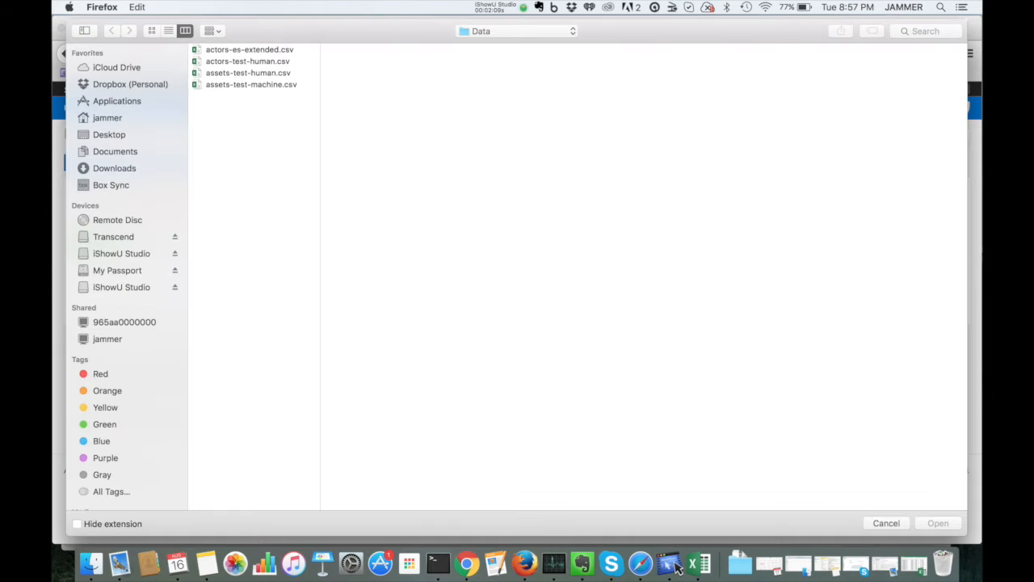
{"action": "left_click", "coordinate": [249, 50]}
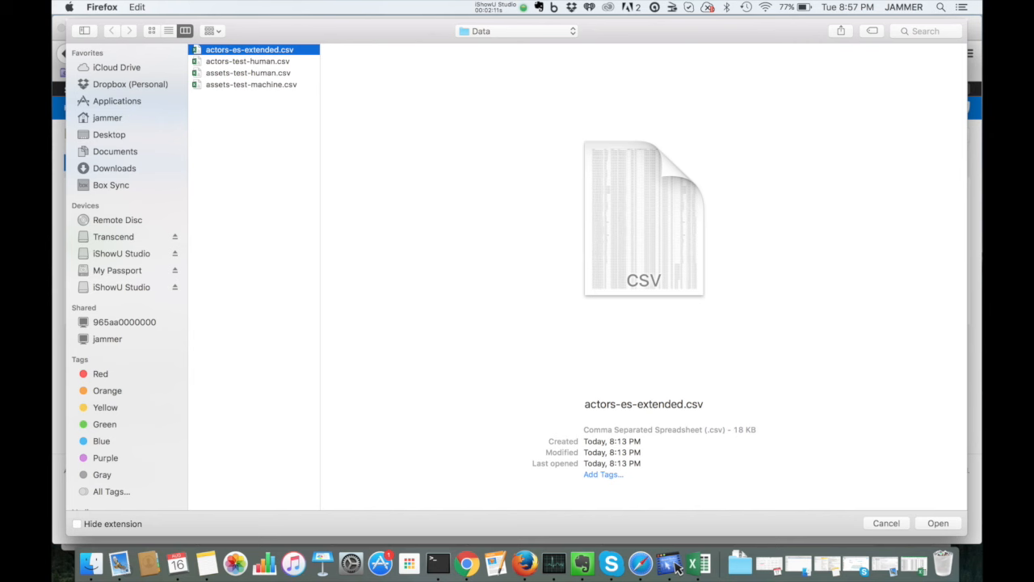
{"action": "key", "text": "Return"}
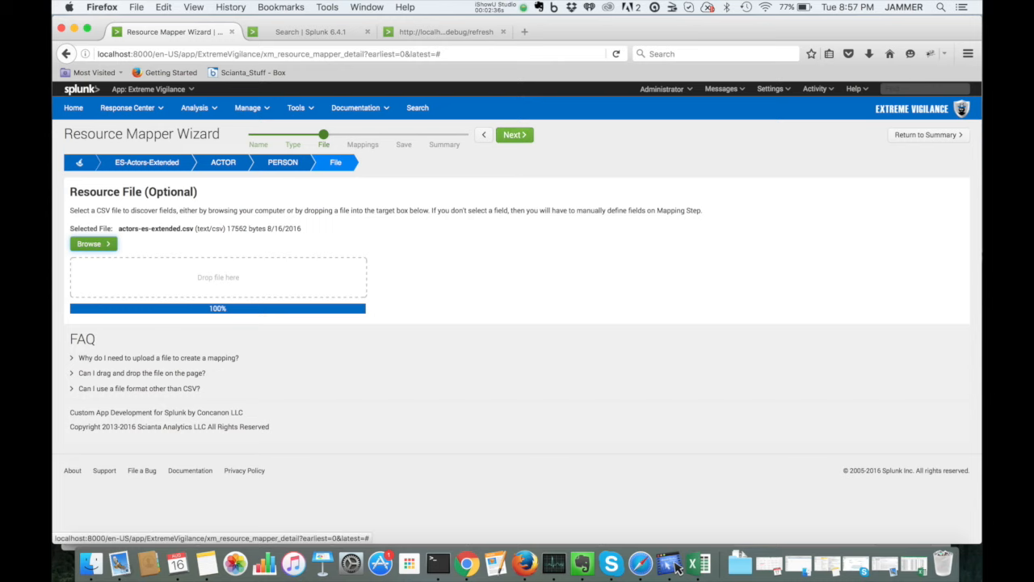
{"action": "left_click", "coordinate": [514, 135]}
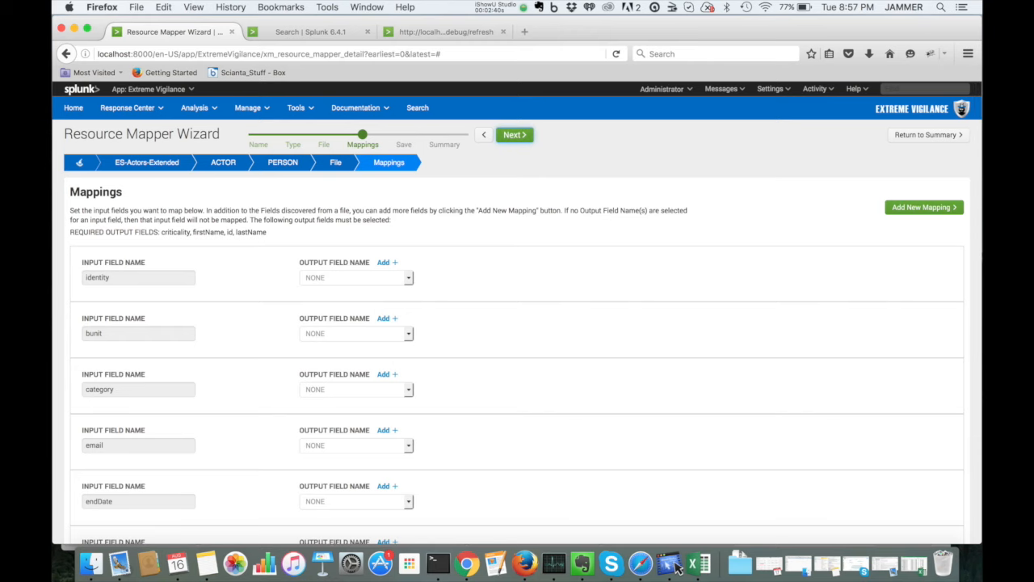
Step: Compare the discovered input fields with the columns and data of actors-es-extended in Excel
{"action": "scroll", "coordinate": [517, 313], "scroll_direction": "down", "scroll_amount": 15}
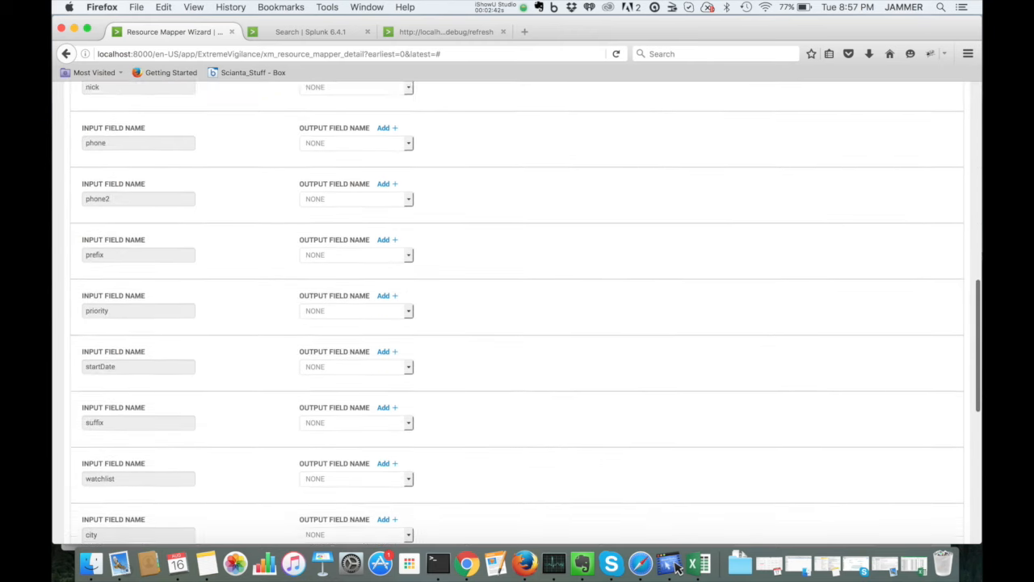
{"action": "scroll", "coordinate": [517, 314], "scroll_direction": "down", "scroll_amount": 5}
{"action": "scroll", "coordinate": [517, 313], "scroll_direction": "up", "scroll_amount": 4}
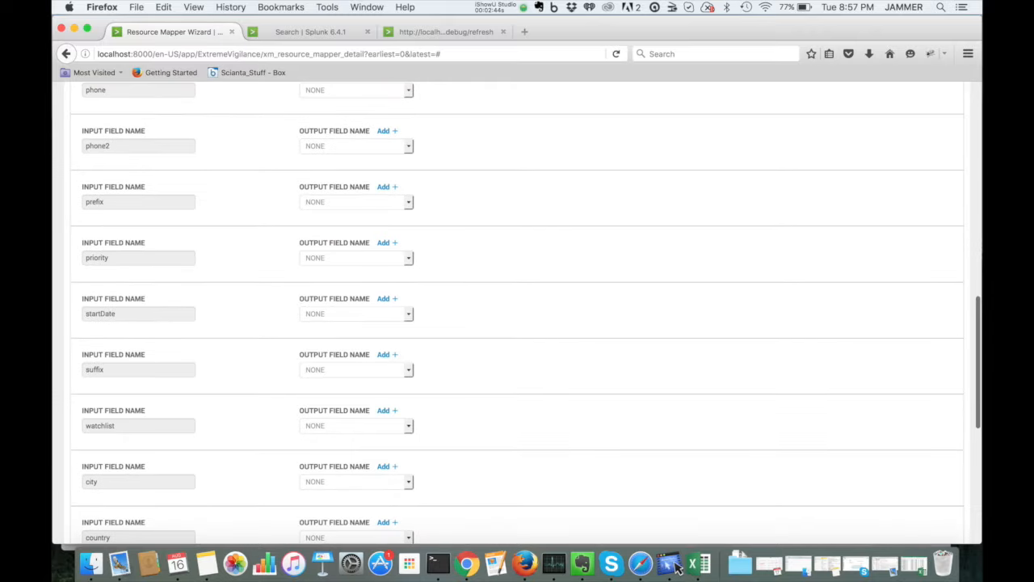
{"action": "left_click", "coordinate": [688, 566]}
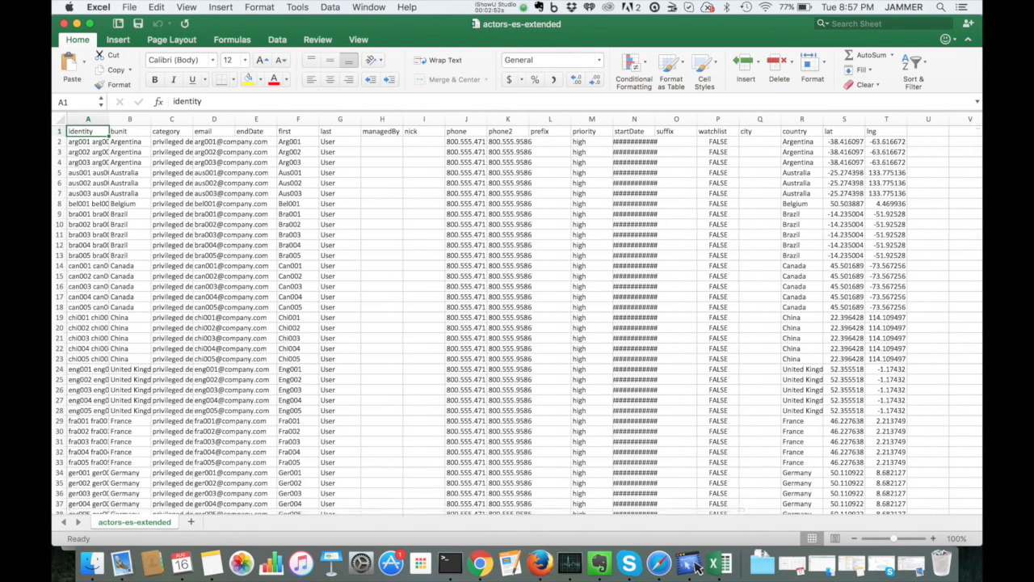
{"action": "left_click_drag", "start_coordinate": [759, 130], "coordinate": [885, 130]}
{"action": "left_click", "coordinate": [843, 348]}
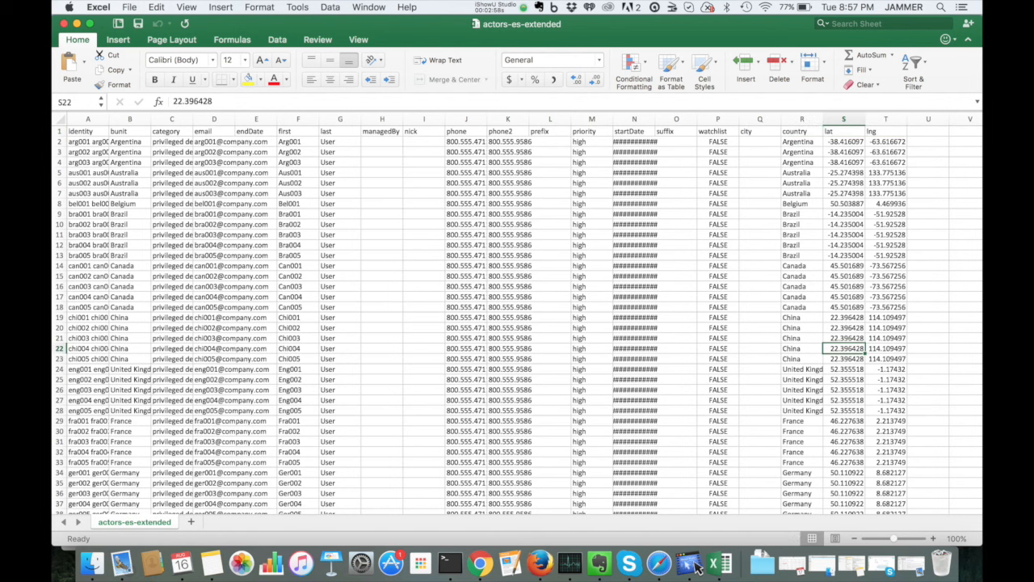
{"action": "scroll", "coordinate": [843, 348], "scroll_direction": "down", "scroll_amount": 20}
{"action": "scroll", "coordinate": [843, 348], "scroll_direction": "up", "scroll_amount": 20}
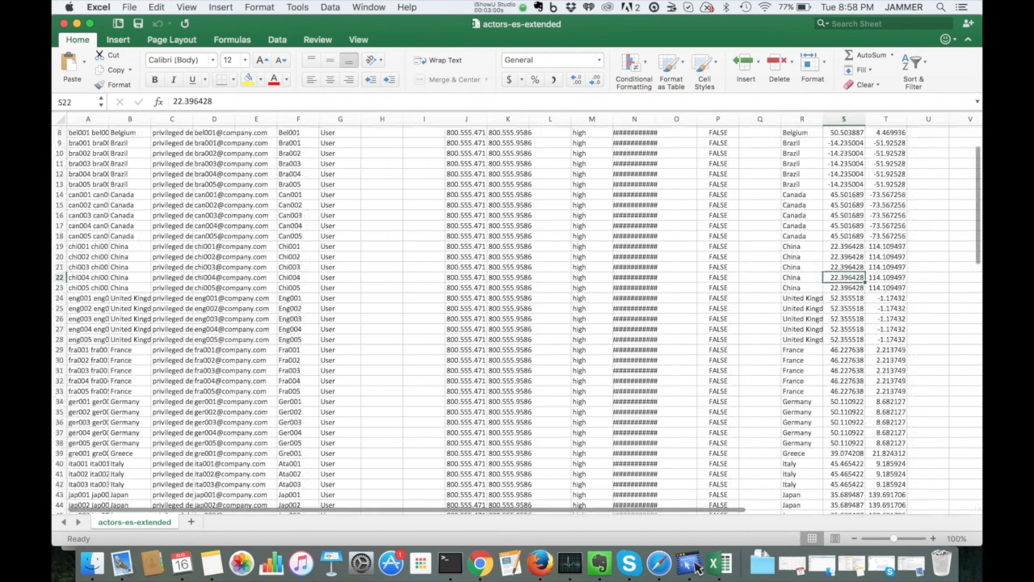
{"action": "scroll", "coordinate": [844, 348], "scroll_direction": "down", "scroll_amount": 8}
{"action": "scroll", "coordinate": [843, 348], "scroll_direction": "down", "scroll_amount": 6}
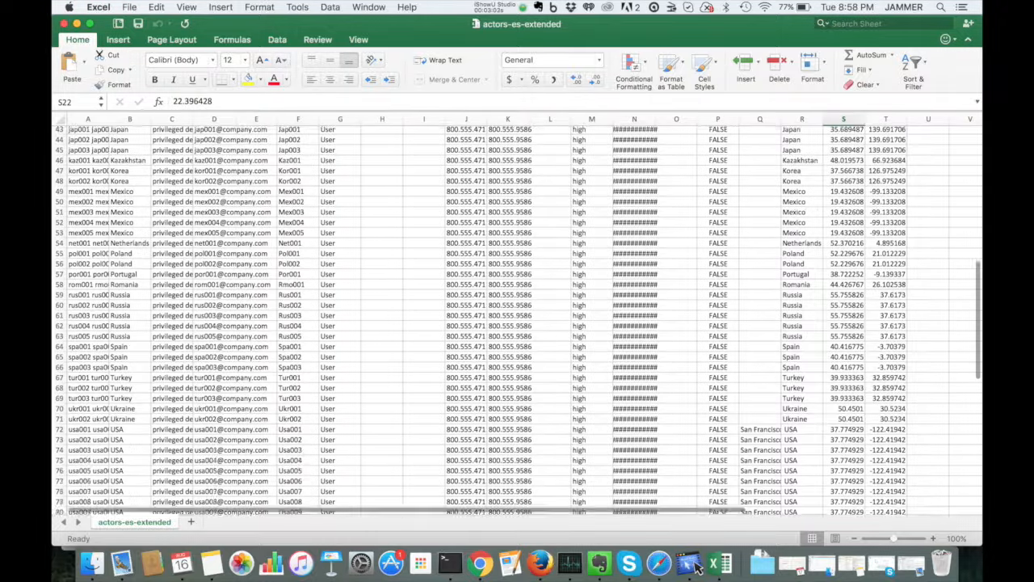
{"action": "scroll", "coordinate": [843, 348], "scroll_direction": "up", "scroll_amount": 15}
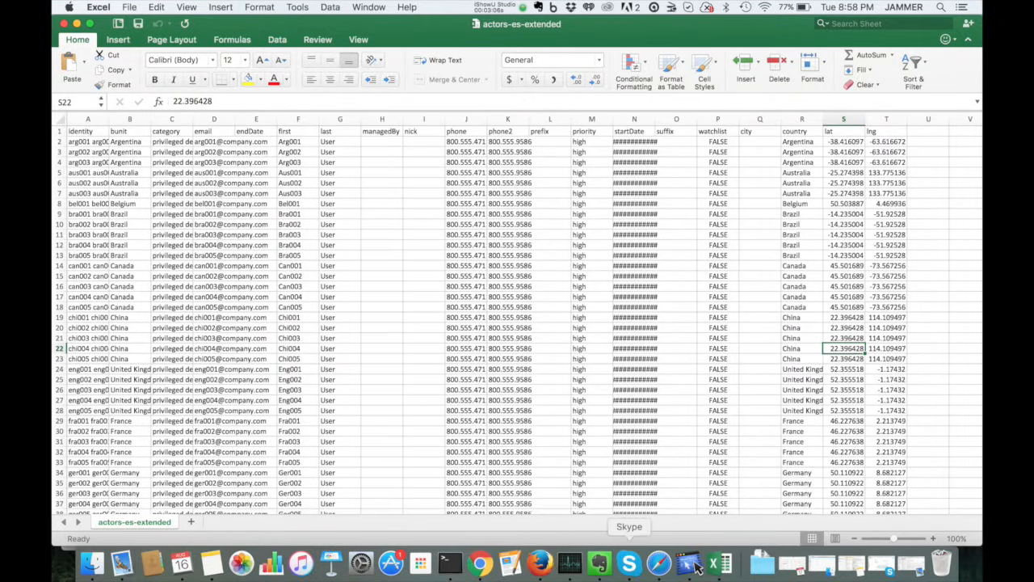
Step: Return to the browser and review the list of required output fields for the mapping
{"action": "left_click", "coordinate": [539, 563]}
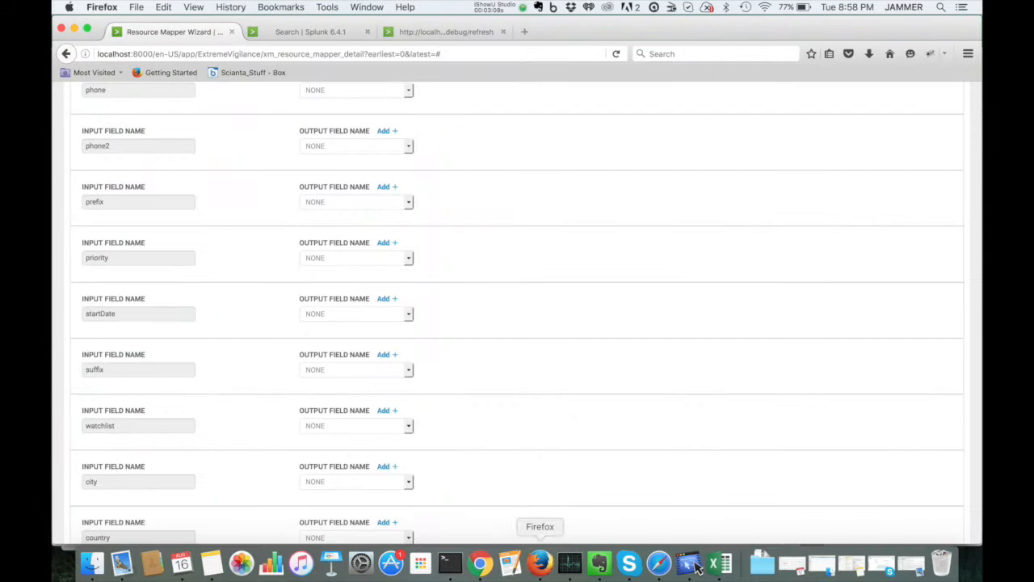
{"action": "scroll", "coordinate": [517, 313], "scroll_direction": "up", "scroll_amount": 10}
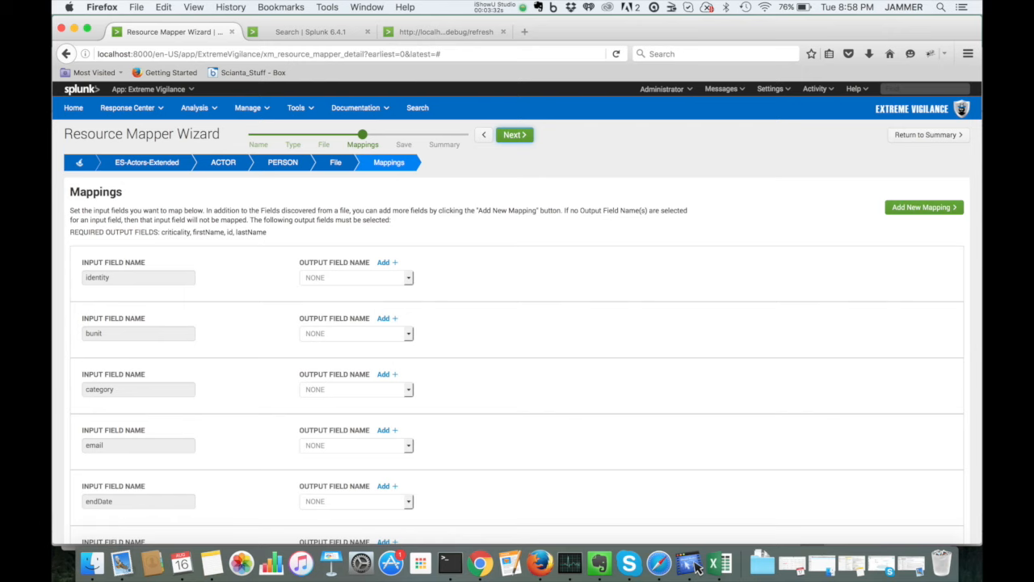
{"action": "left_click_drag", "start_coordinate": [70, 232], "coordinate": [267, 232]}
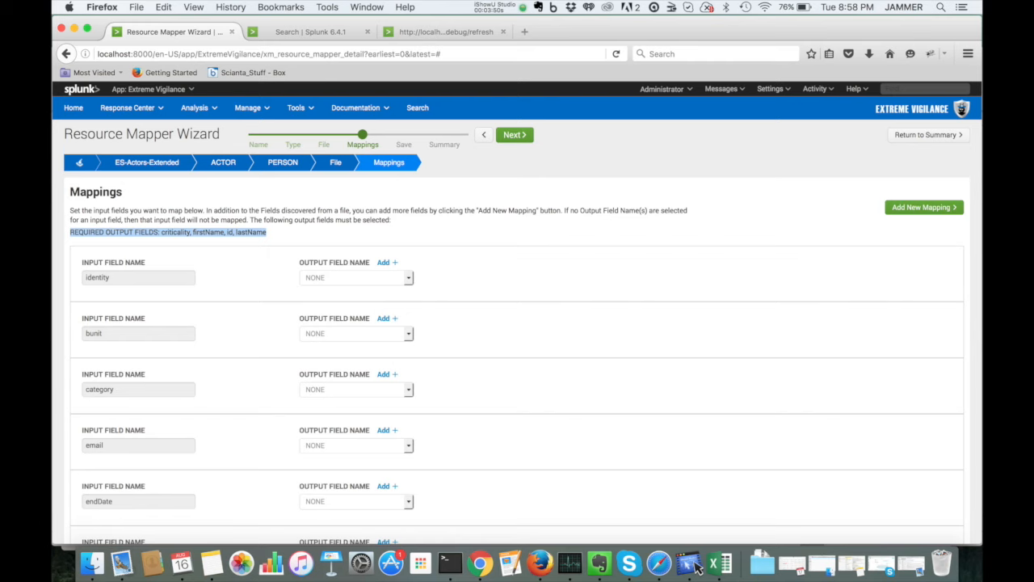
{"action": "left_click", "coordinate": [697, 568]}
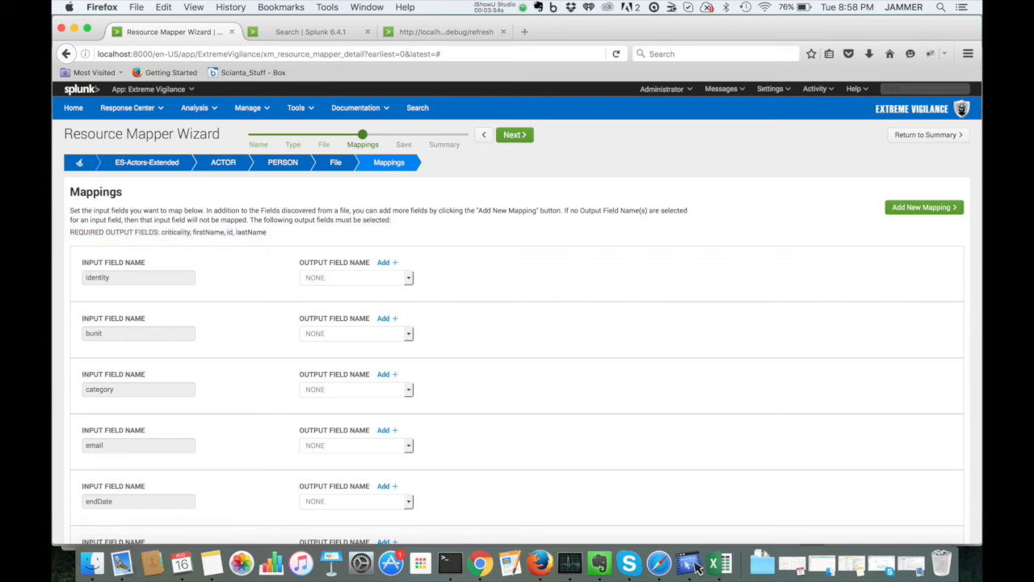
Step: Map the identity input field to output field id and add alternateIds as a second output field
{"action": "left_click", "coordinate": [408, 278]}
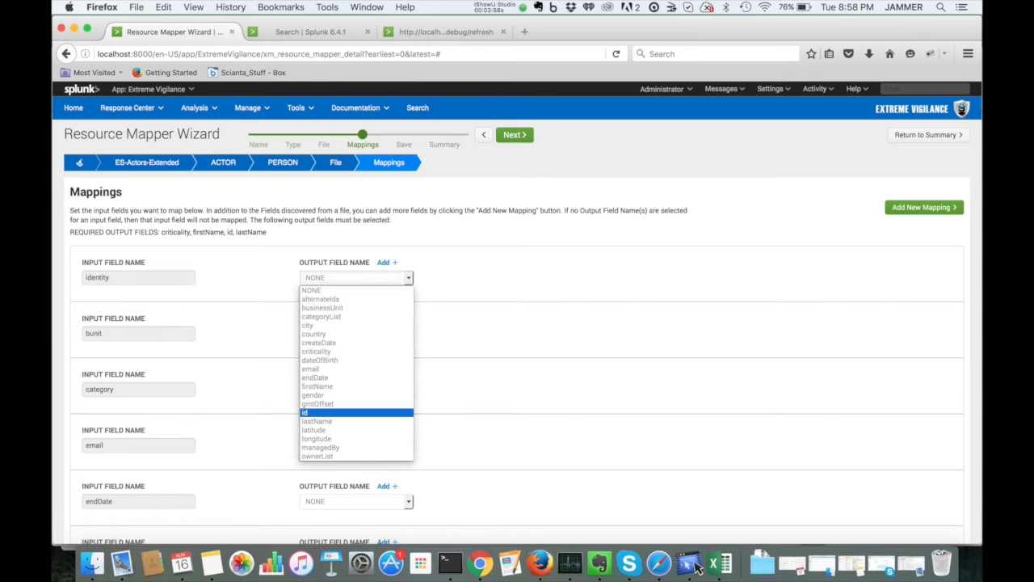
{"action": "left_click", "coordinate": [315, 412]}
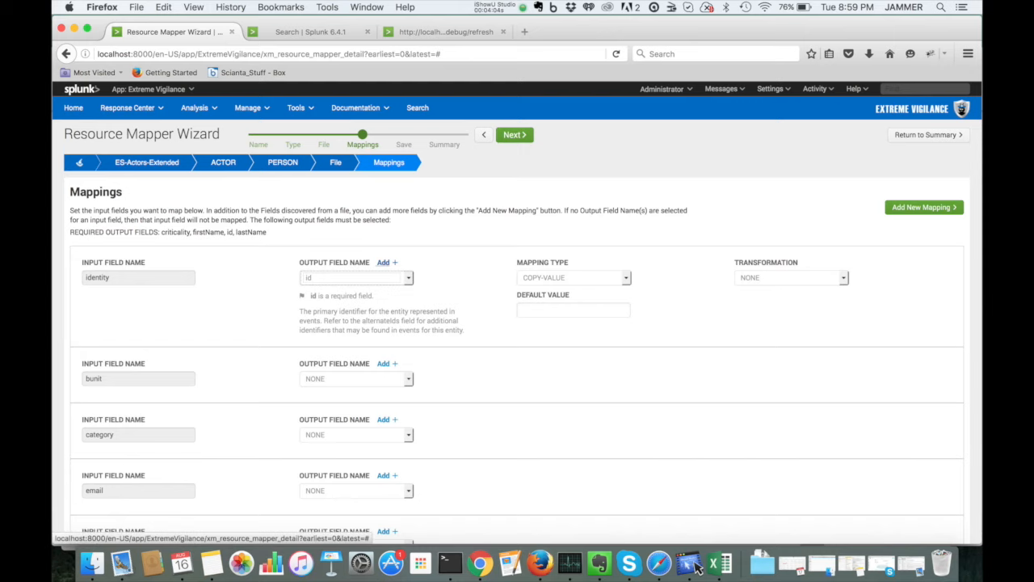
{"action": "left_click", "coordinate": [384, 262]}
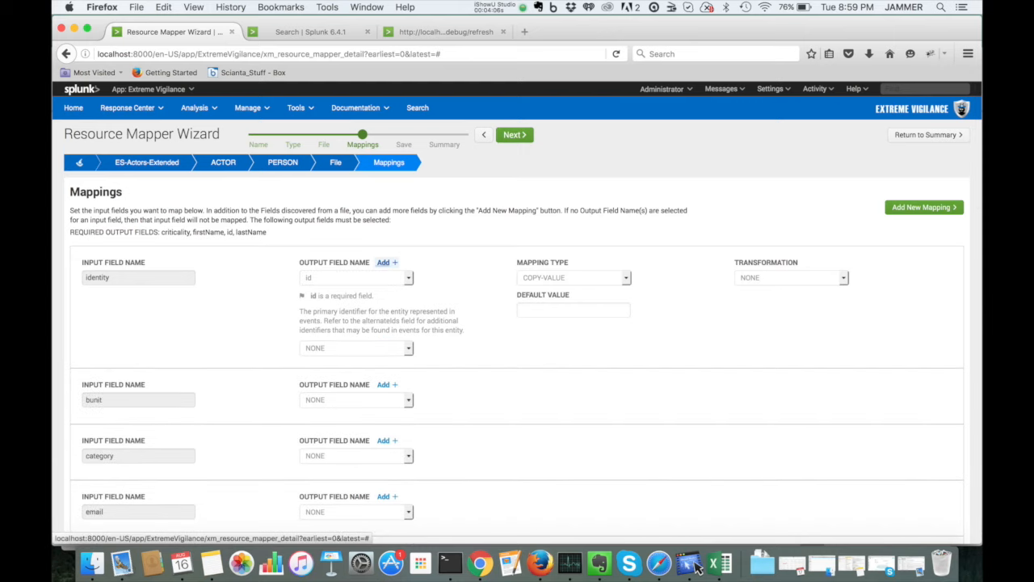
{"action": "left_click", "coordinate": [357, 349]}
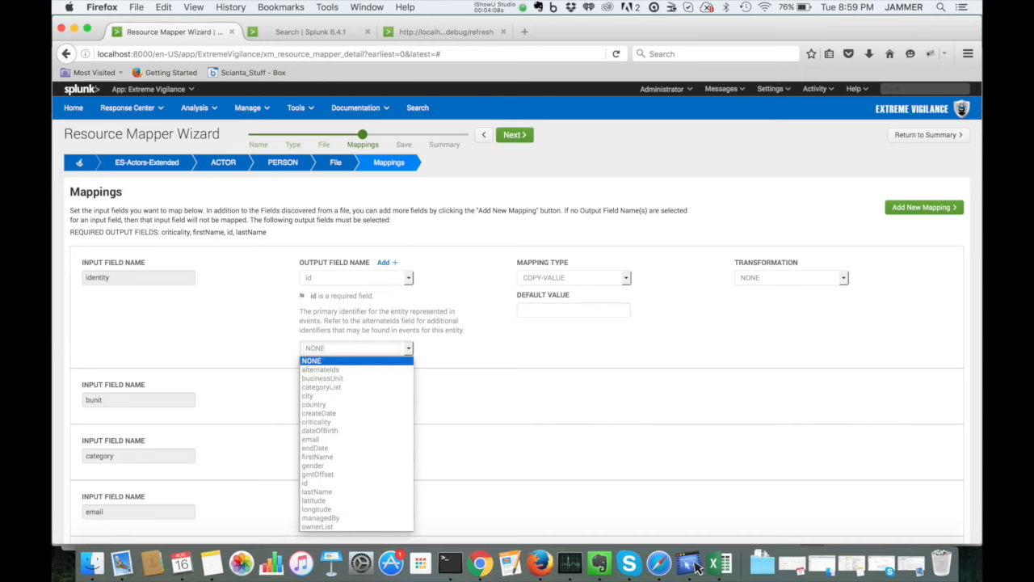
{"action": "key", "text": "Up"}
{"action": "key", "text": "Up"}
{"action": "key", "text": "Up"}
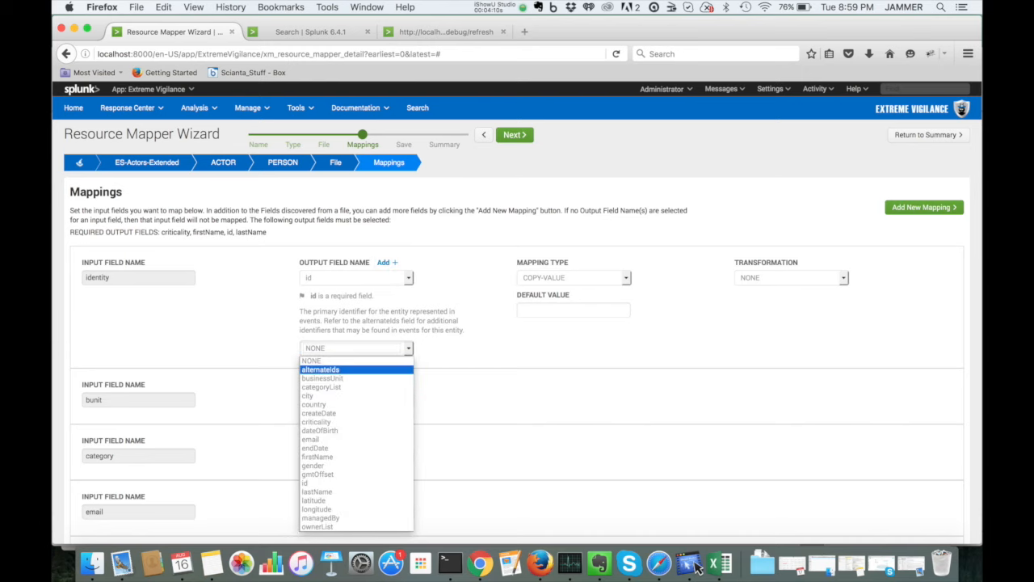
{"action": "key", "text": "Return"}
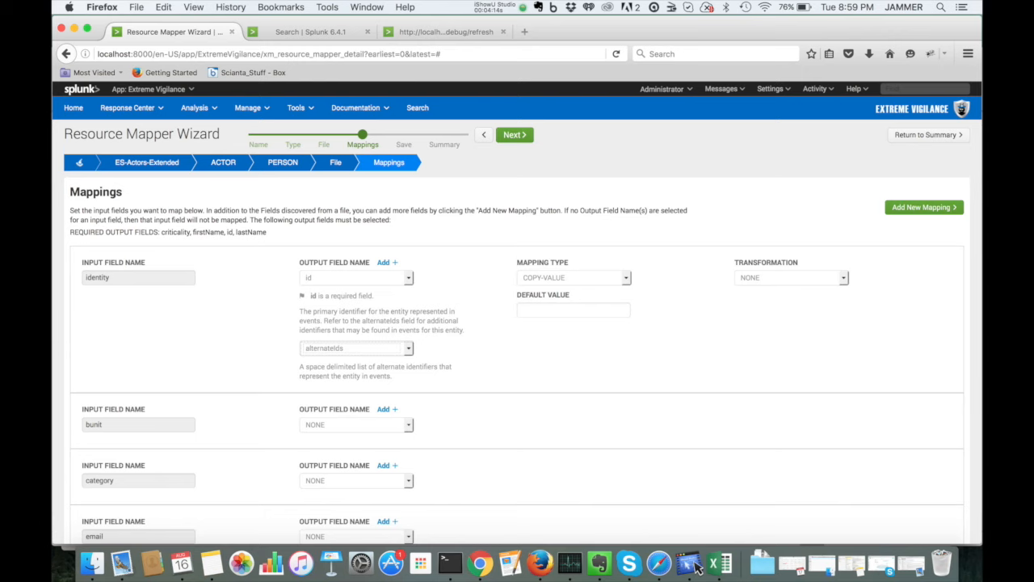
Step: Set the identity field's mapping type to SPLIT-VALUE-MULTI-FIELDS
{"action": "left_click", "coordinate": [574, 278]}
{"action": "key", "text": "Down"}
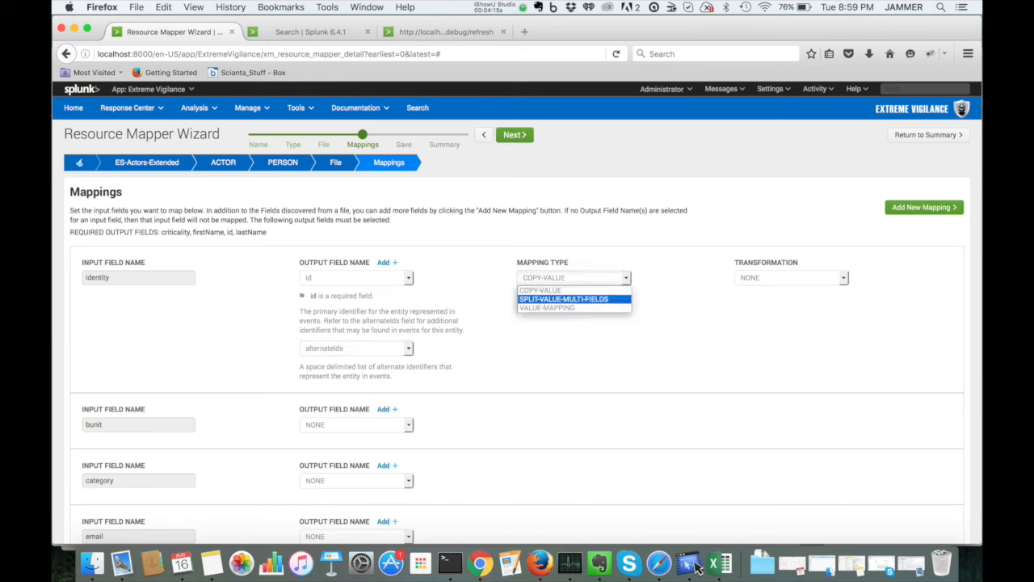
{"action": "key", "text": "Return"}
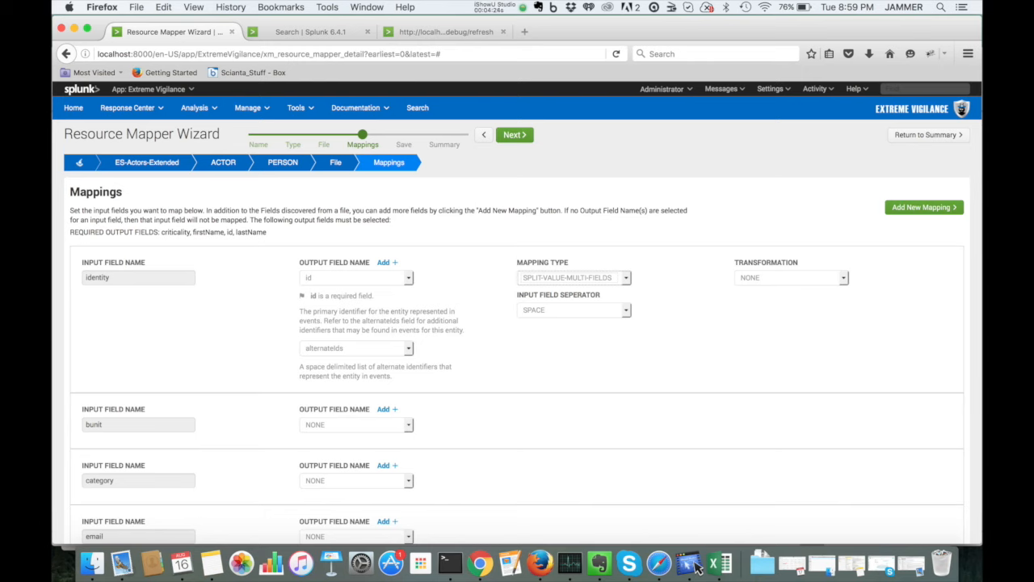
Step: Set the identity field's transformation to TOKENIZE-AND-EXTRACT with an extract token of 0
{"action": "left_click", "coordinate": [791, 278]}
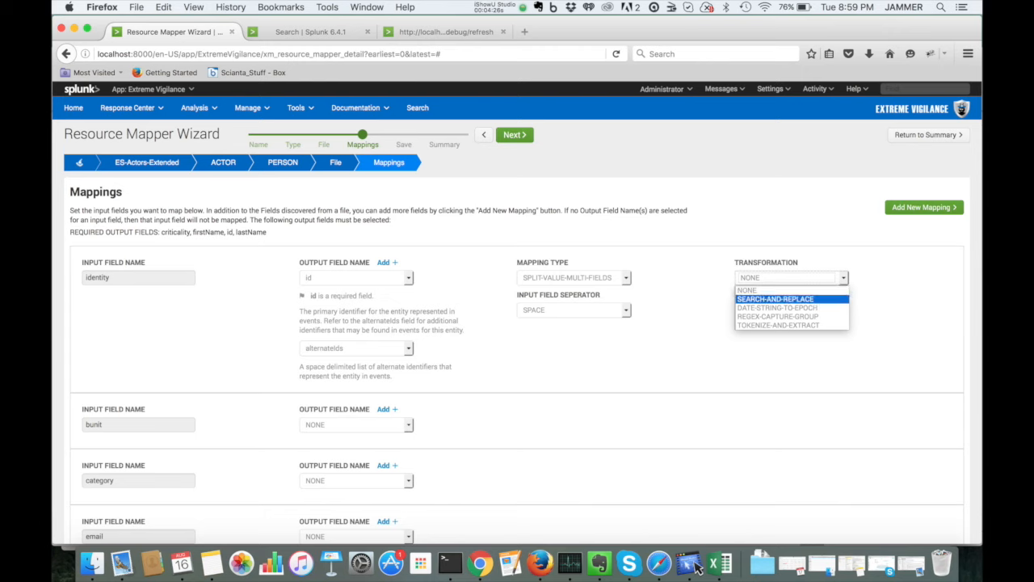
{"action": "left_click", "coordinate": [778, 325]}
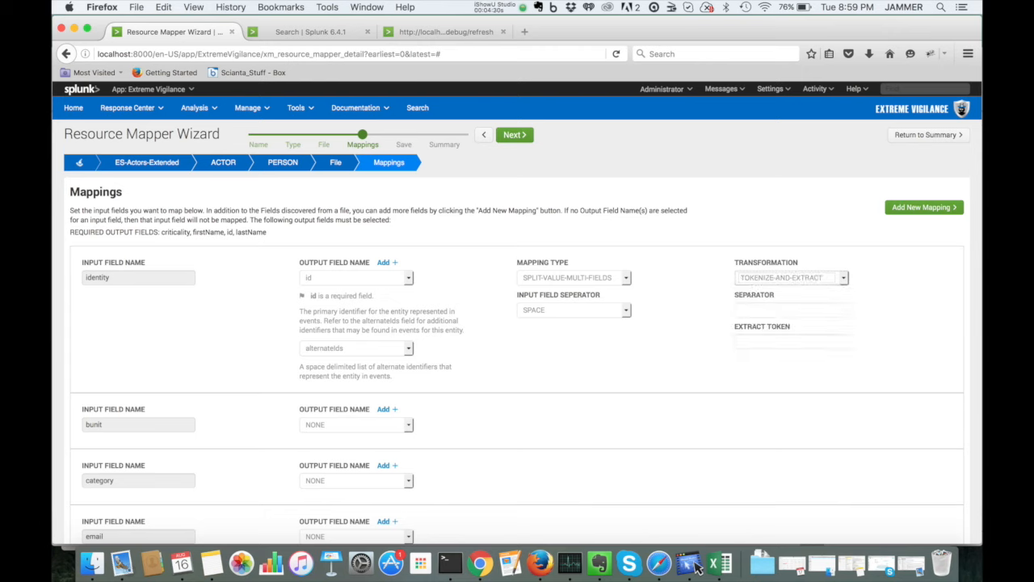
{"action": "left_click", "coordinate": [790, 310]}
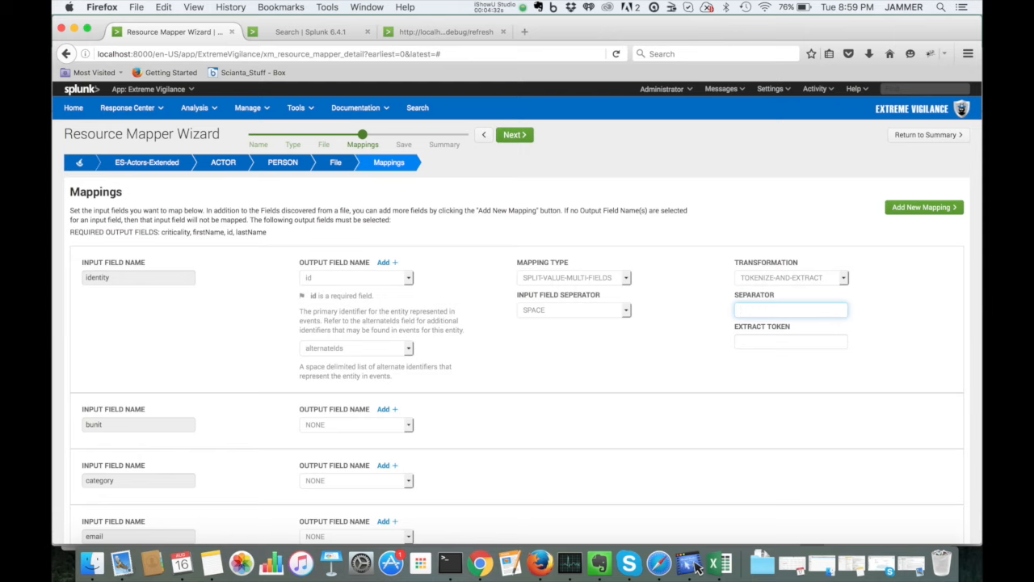
{"action": "key", "text": "Tab"}
{"action": "type", "text": "0"}
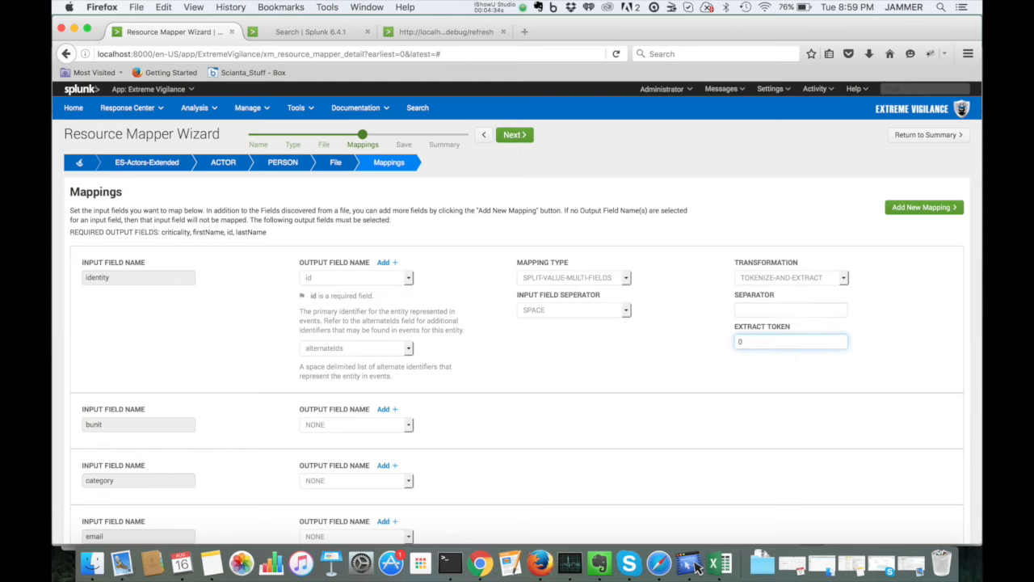
{"action": "key", "text": "Tab"}
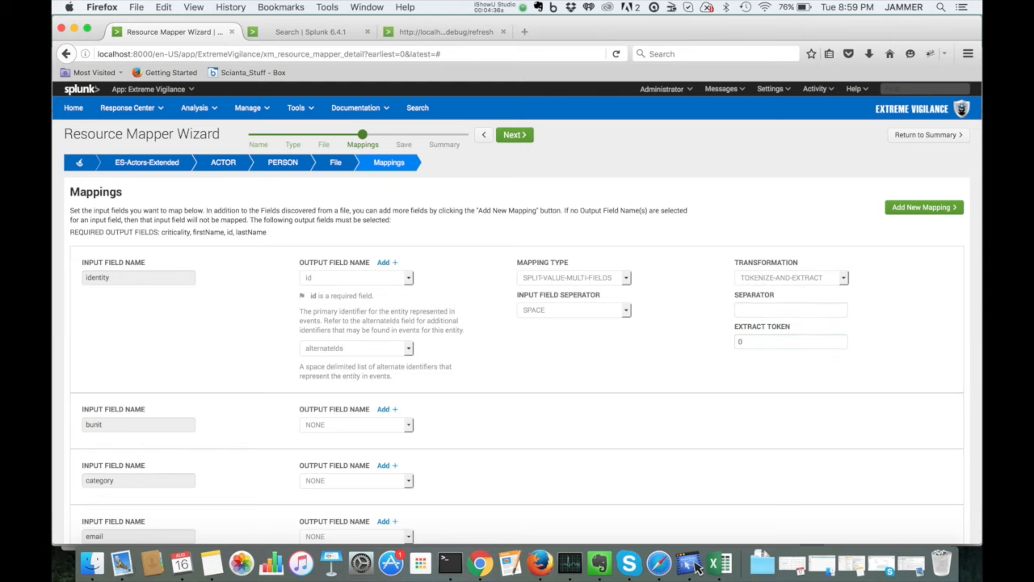
Step: Map the bunit input field to the businessUnit output field
{"action": "scroll", "coordinate": [517, 323], "scroll_direction": "down", "scroll_amount": 1}
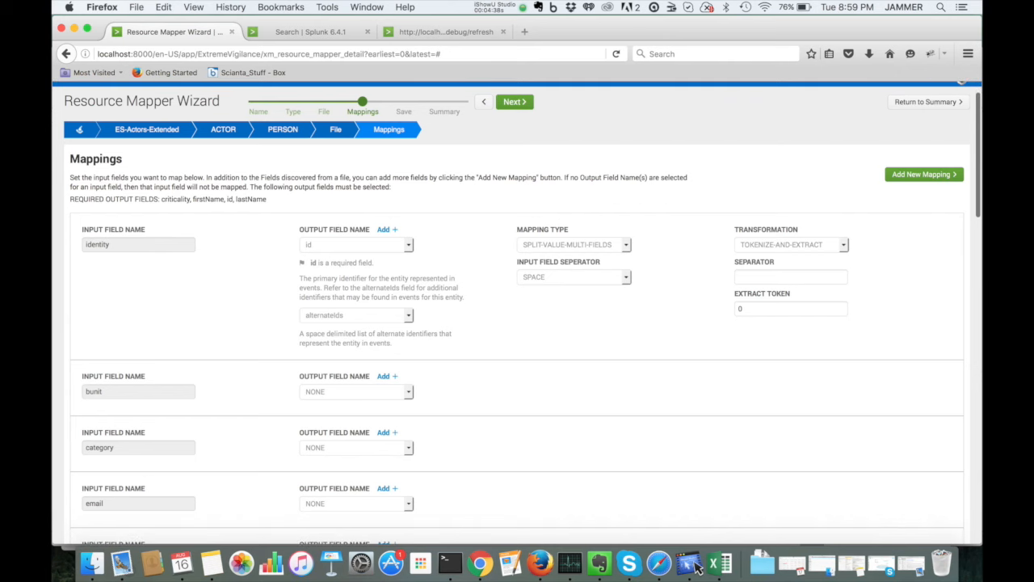
{"action": "scroll", "coordinate": [517, 323], "scroll_direction": "down", "scroll_amount": 4}
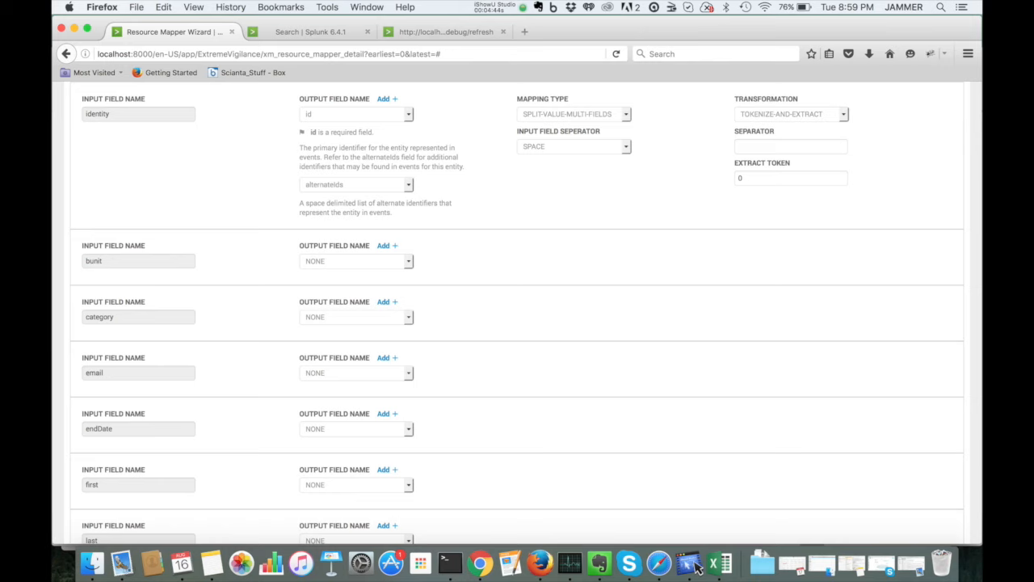
{"action": "left_click", "coordinate": [356, 260]}
{"action": "key", "text": "Down"}
{"action": "key", "text": "Down"}
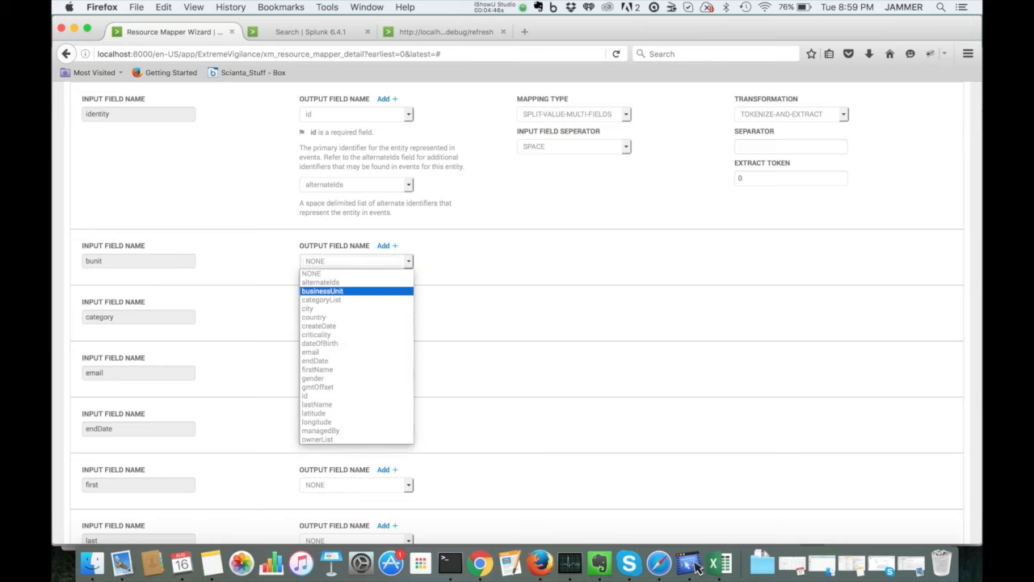
{"action": "key", "text": "Return"}
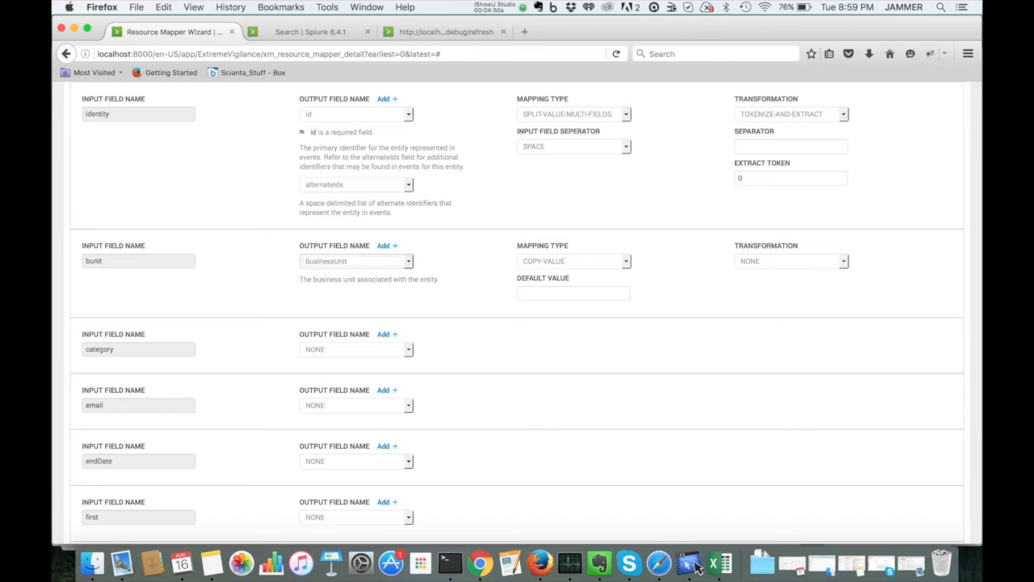
Step: Map the category input field to categoryList and the email input field to email
{"action": "left_click", "coordinate": [355, 349]}
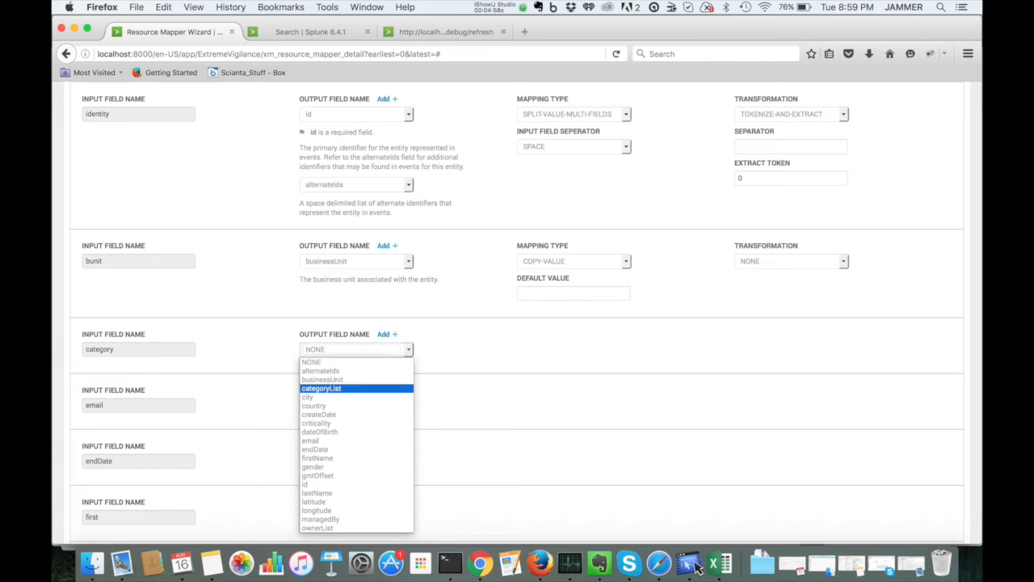
{"action": "left_click", "coordinate": [355, 387]}
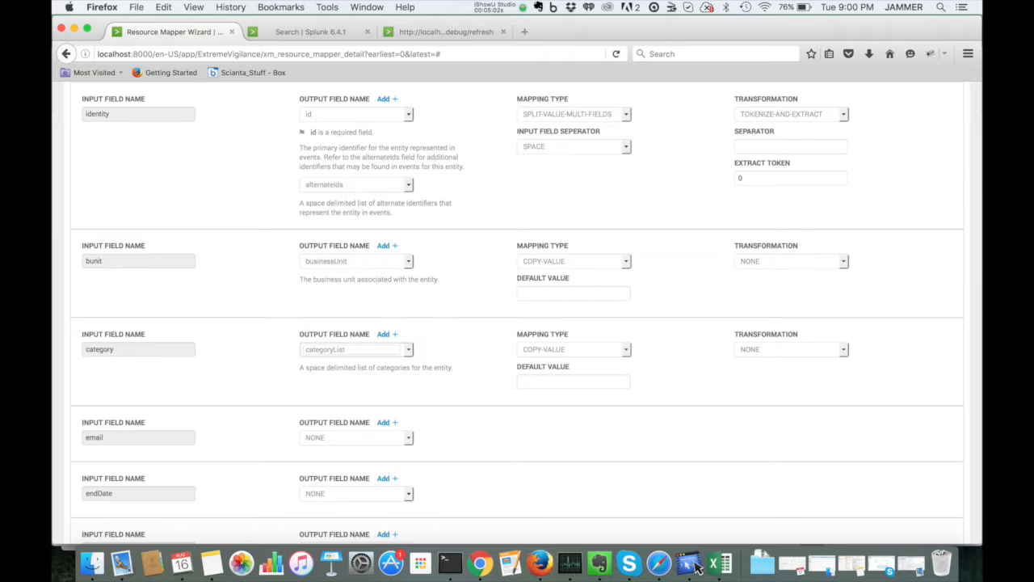
{"action": "scroll", "coordinate": [697, 568], "scroll_direction": "down", "scroll_amount": 5}
{"action": "left_click", "coordinate": [357, 279]}
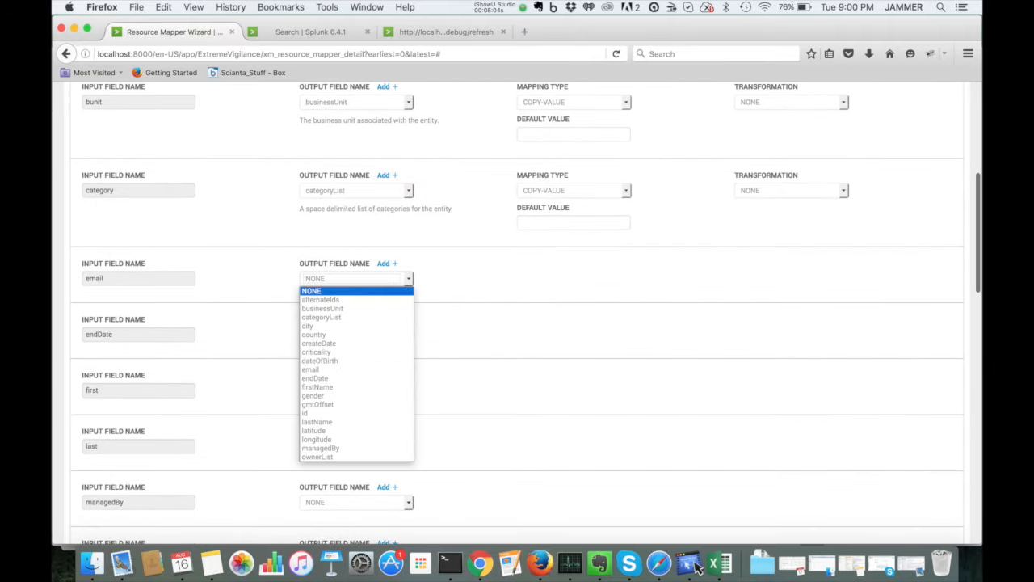
{"action": "key", "text": "Return"}
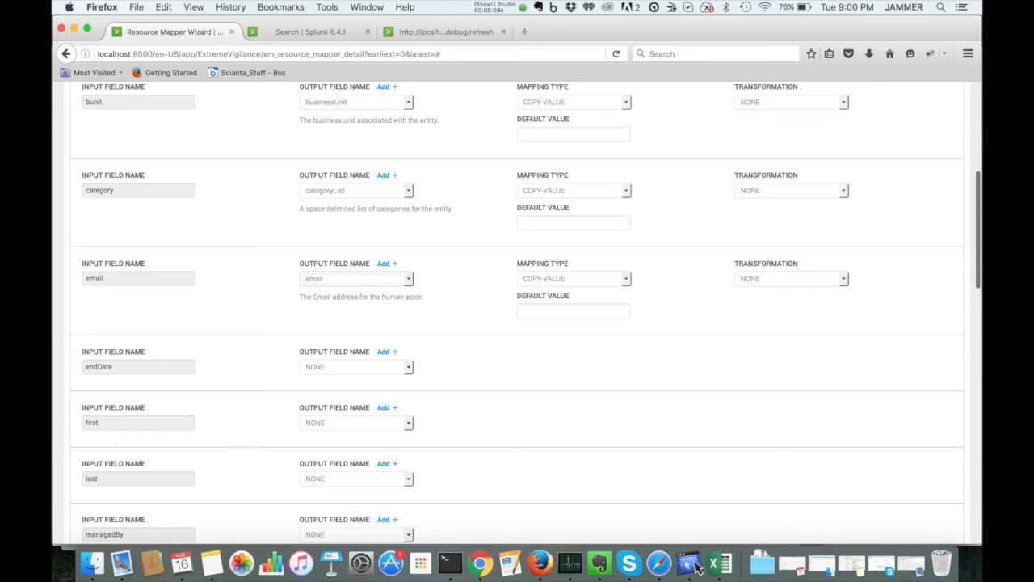
Step: Switch to Excel and widen the actors-es-extended columns to inspect the endDate and startDate values
{"action": "scroll", "coordinate": [697, 568], "scroll_direction": "down", "scroll_amount": 1}
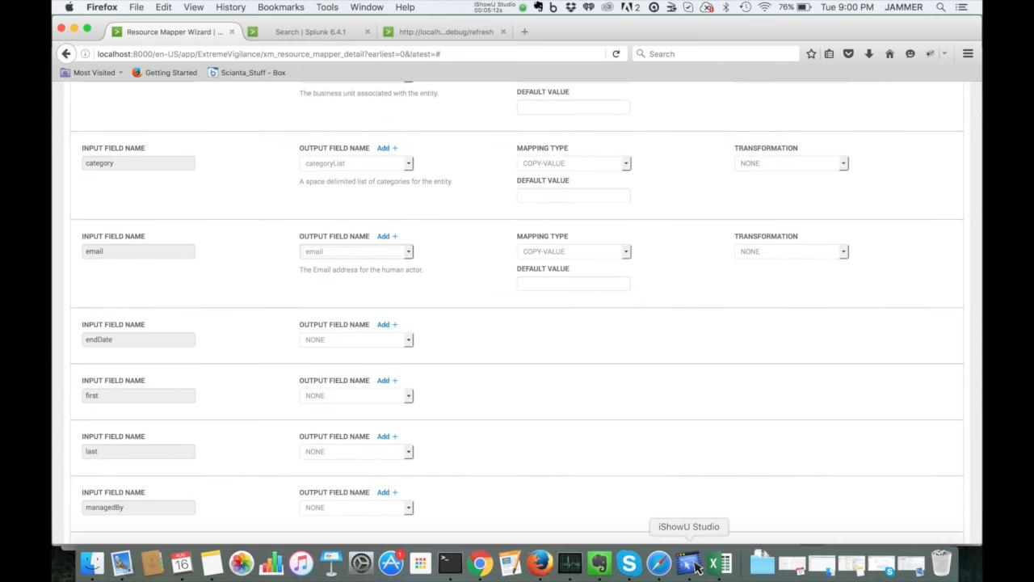
{"action": "left_click", "coordinate": [719, 564]}
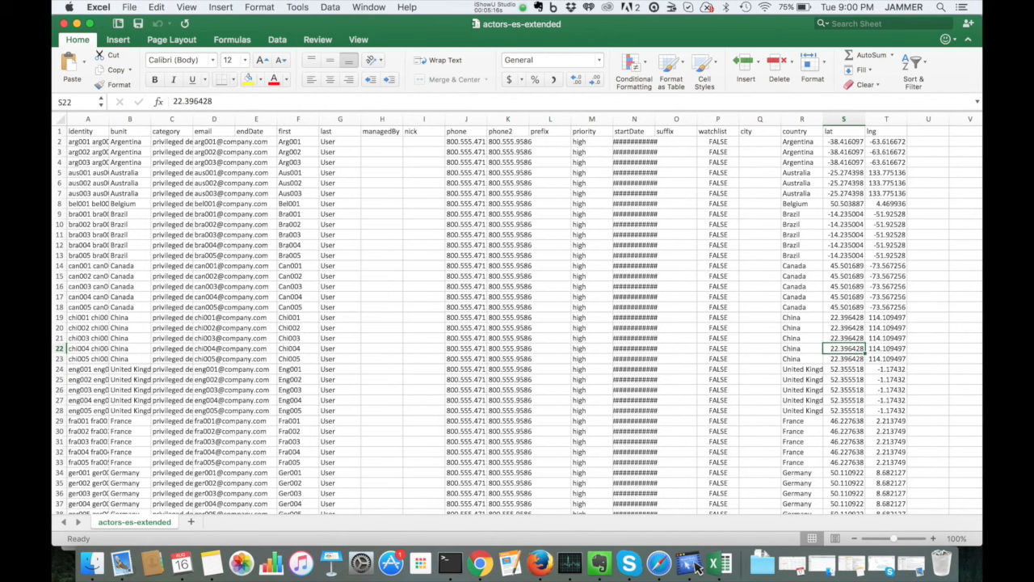
{"action": "left_click_drag", "start_coordinate": [276, 119], "coordinate": [361, 119]}
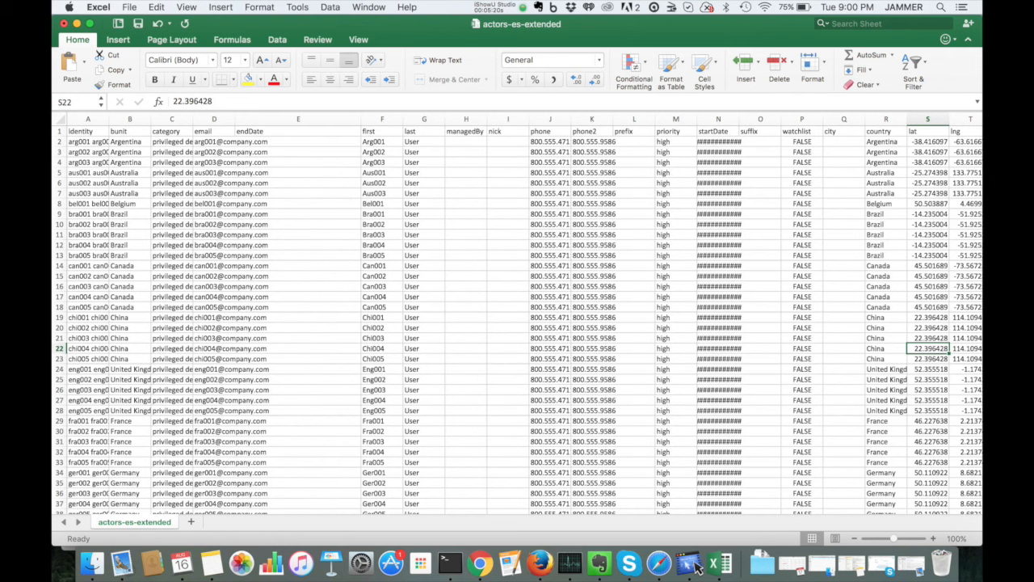
{"action": "left_click_drag", "start_coordinate": [235, 119], "coordinate": [341, 119]}
{"action": "scroll", "coordinate": [517, 324], "scroll_direction": "down", "scroll_amount": 8}
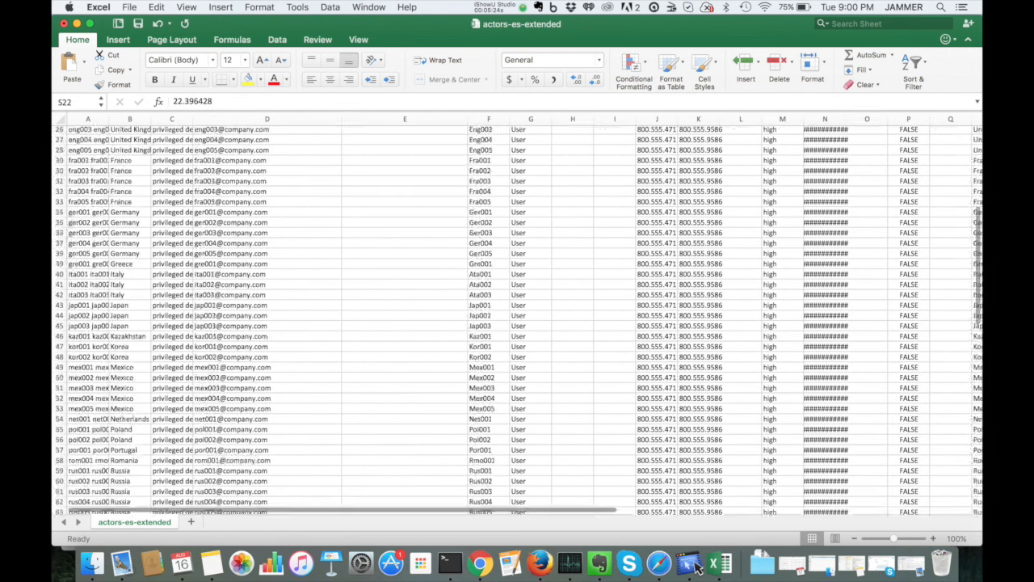
{"action": "scroll", "coordinate": [517, 323], "scroll_direction": "up", "scroll_amount": 8}
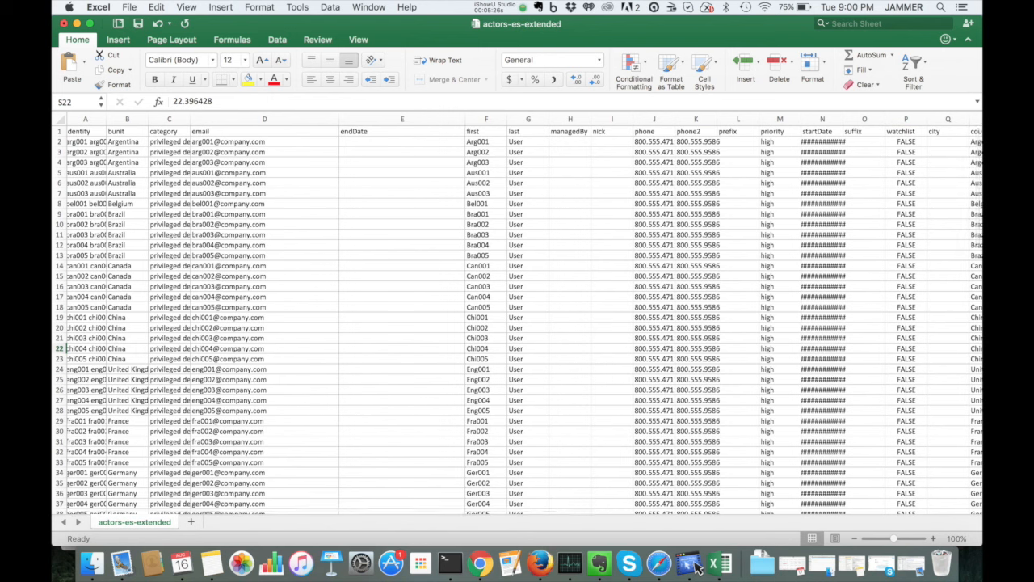
{"action": "left_click_drag", "start_coordinate": [843, 119], "coordinate": [911, 119]}
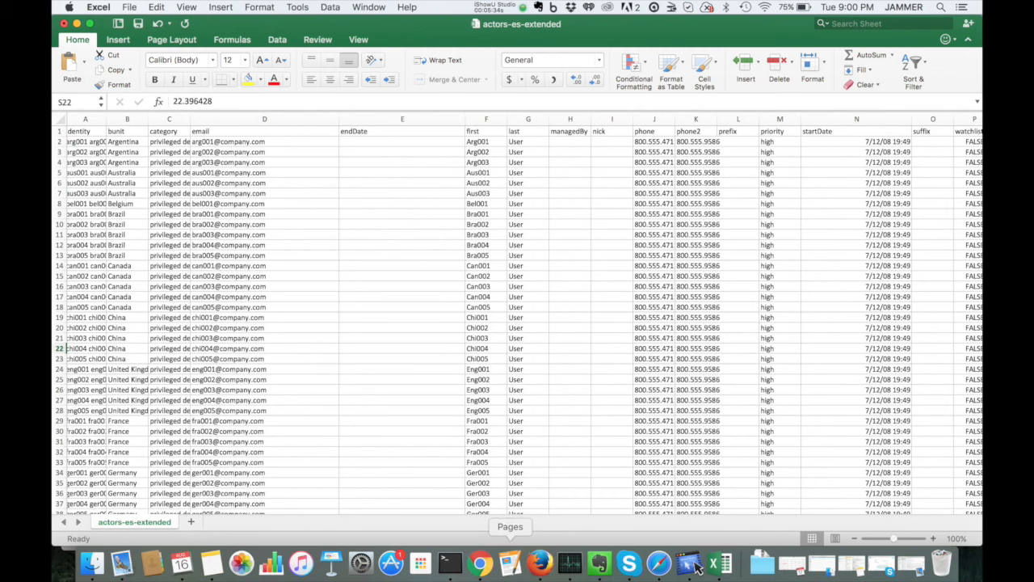
Step: Return to the browser and map the endDate input field to the endDate output field
{"action": "left_click", "coordinate": [540, 563]}
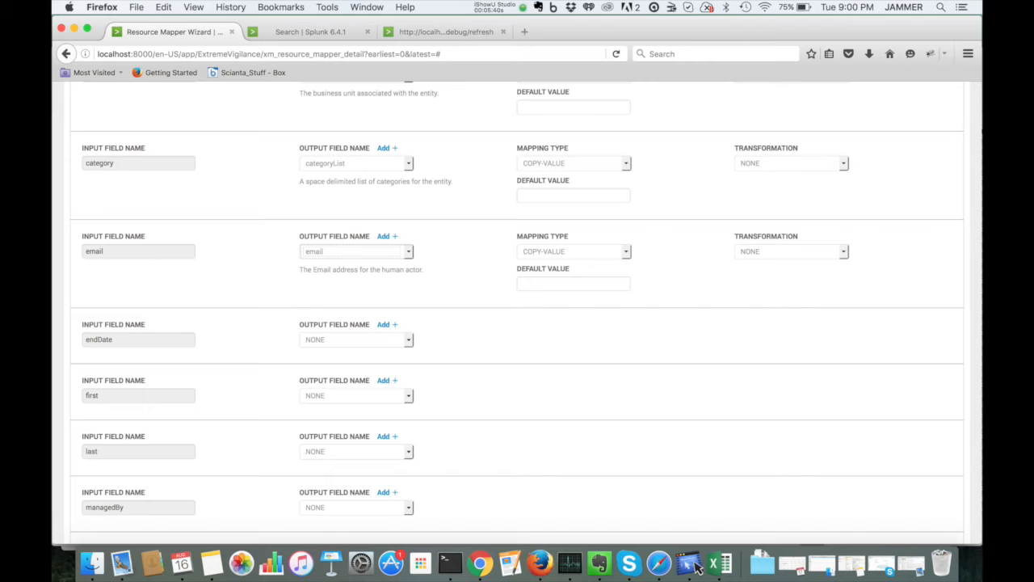
{"action": "left_click", "coordinate": [356, 340]}
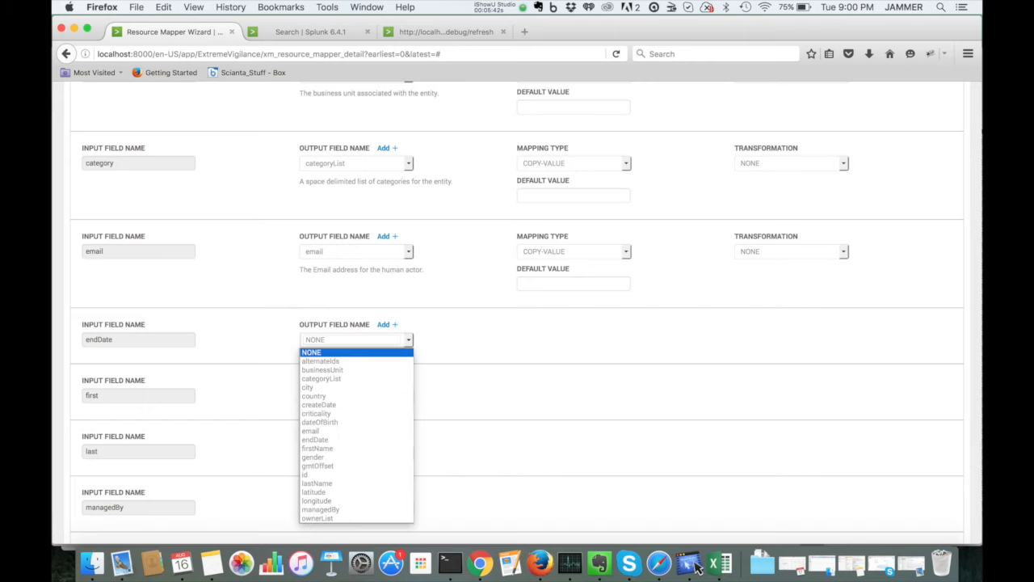
{"action": "key", "text": "c"}
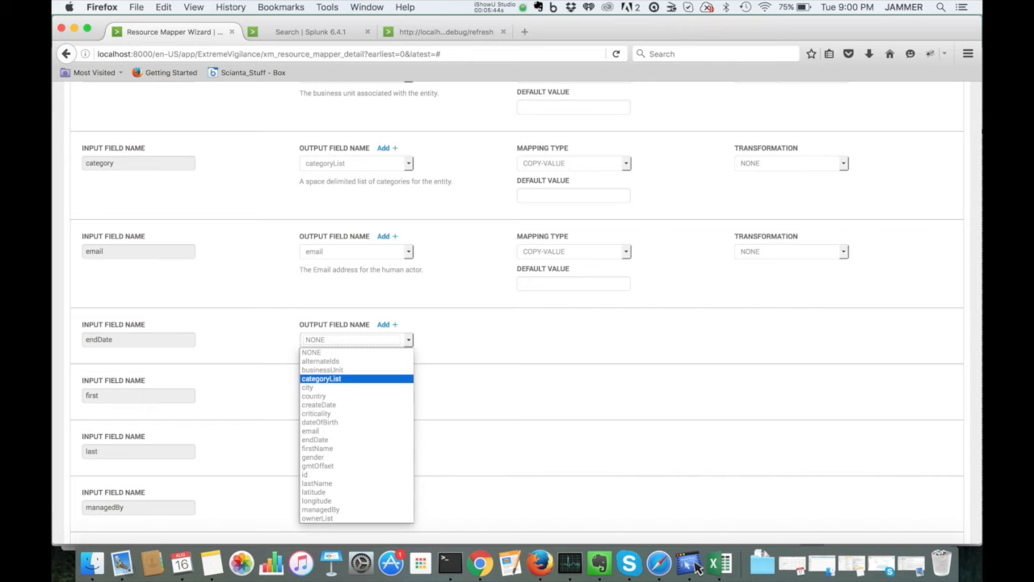
{"action": "key", "text": "Down"}
{"action": "key", "text": "Down"}
{"action": "key", "text": "Down"}
{"action": "key", "text": "Down"}
{"action": "key", "text": "Down"}
{"action": "key", "text": "Down"}
{"action": "key", "text": "Down"}
{"action": "key", "text": "Return"}
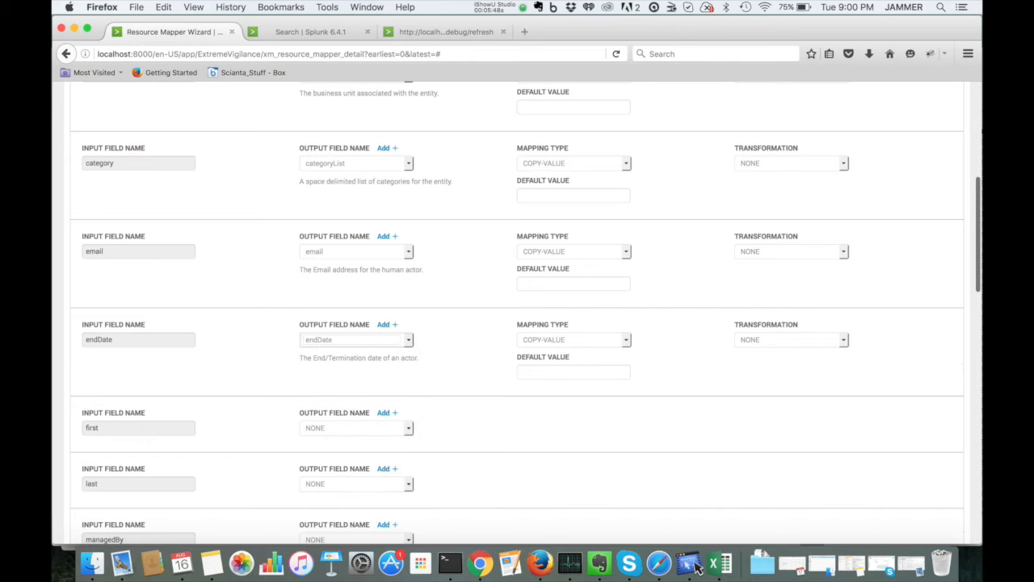
Step: Apply the DATE-STRING-TO-EPOCH transformation to the endDate mapping
{"action": "left_click", "coordinate": [791, 339]}
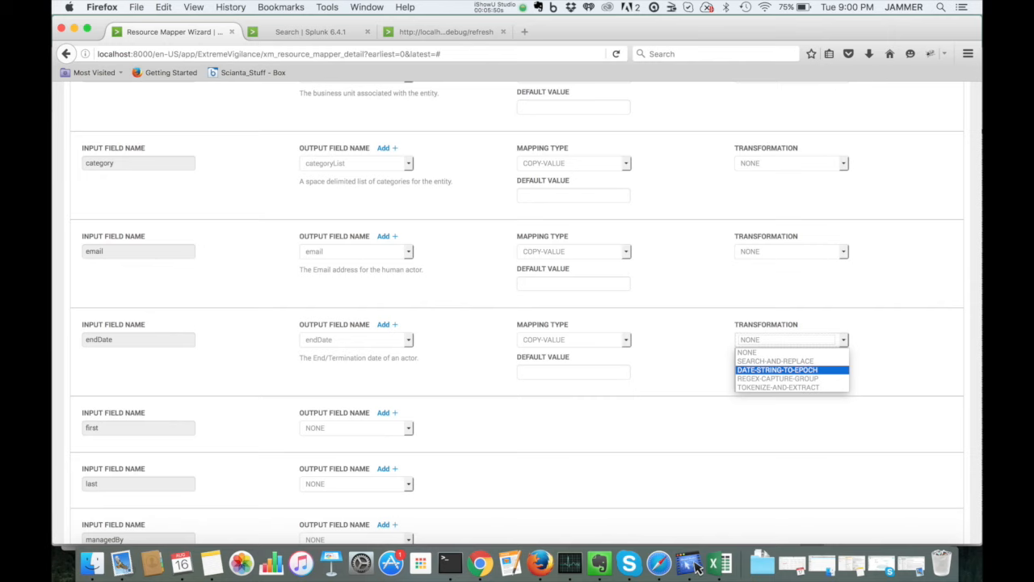
{"action": "key", "text": "Return"}
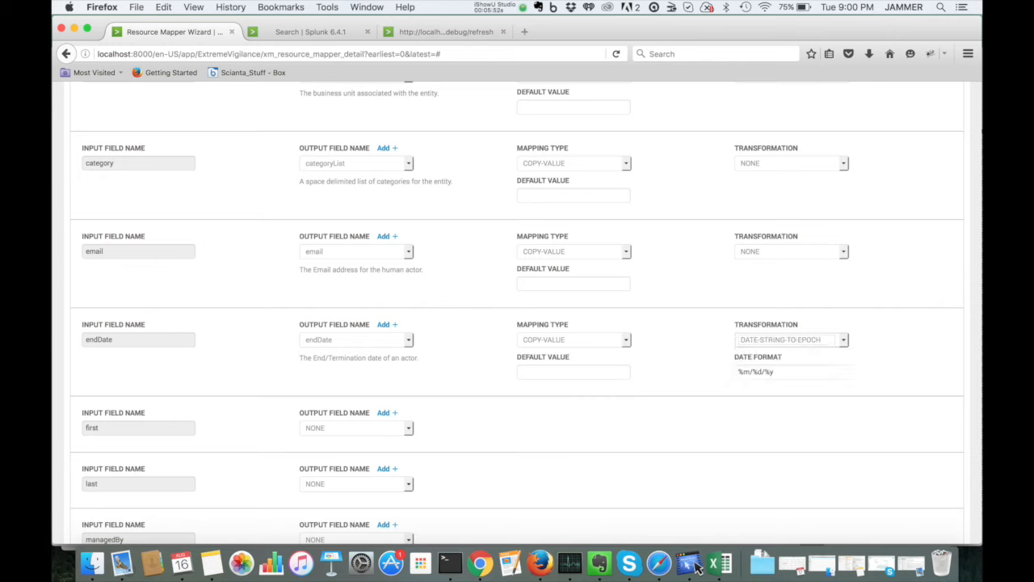
{"action": "key", "text": "Tab"}
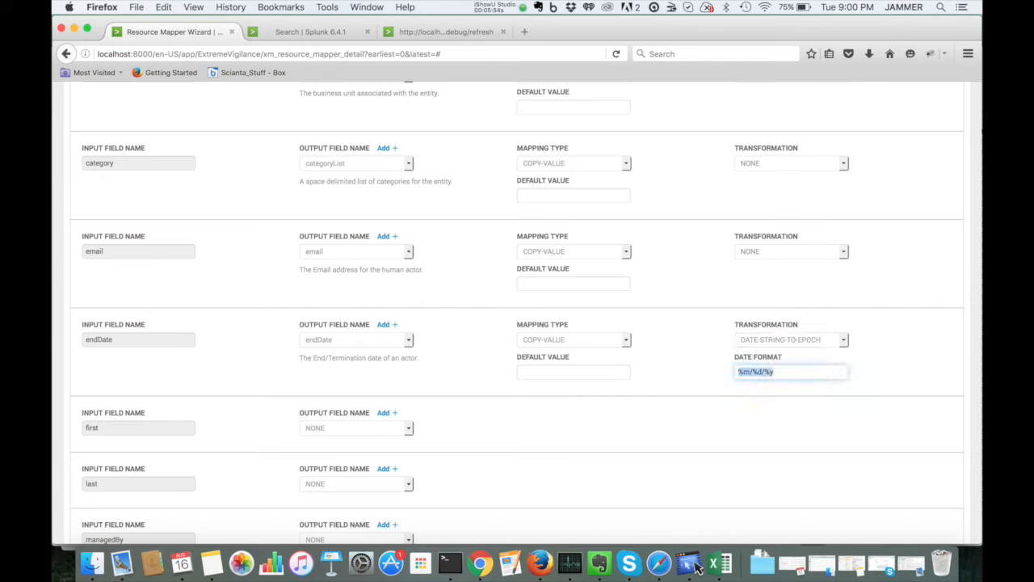
{"action": "key", "text": "Tab"}
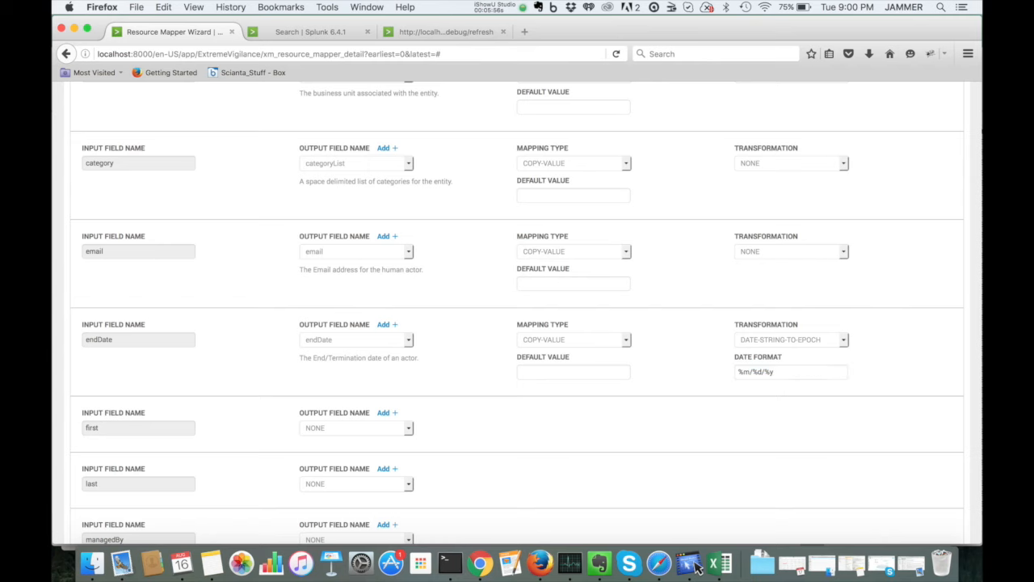
Step: Map the first input field to firstName and the last input field to lastName
{"action": "scroll", "coordinate": [517, 323], "scroll_direction": "down", "scroll_amount": 3}
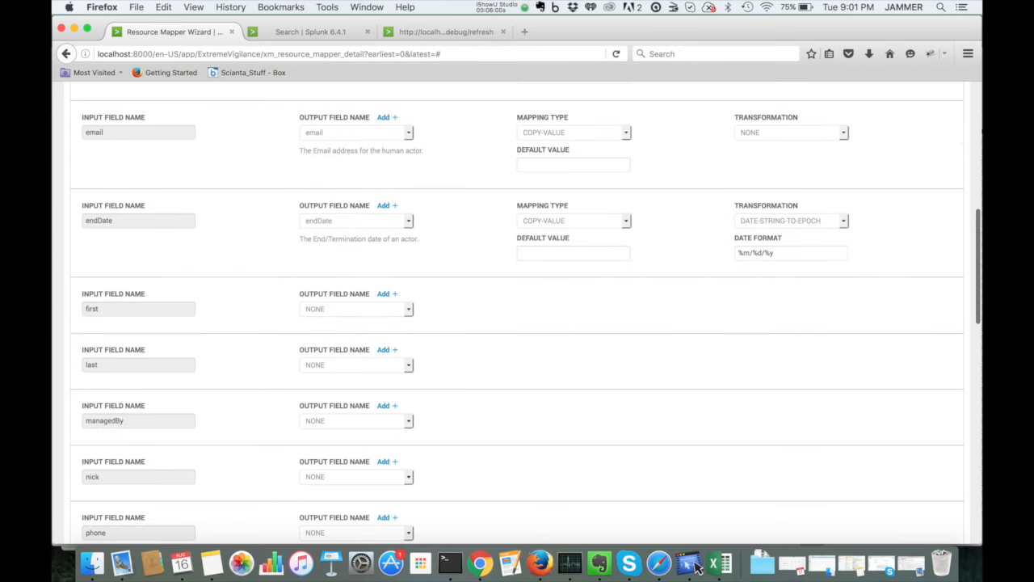
{"action": "left_click", "coordinate": [356, 308]}
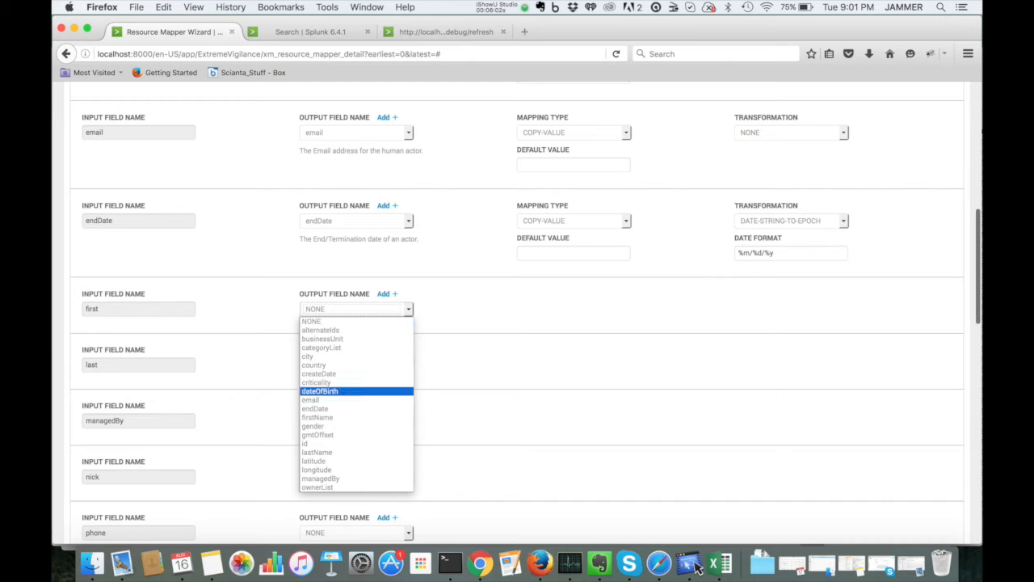
{"action": "key", "text": "Return"}
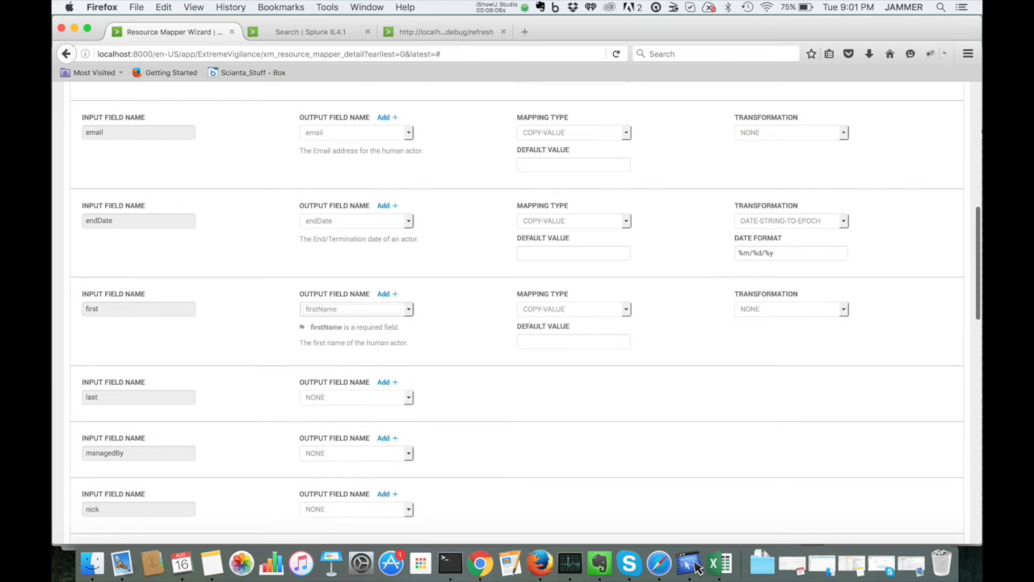
{"action": "left_click", "coordinate": [356, 396]}
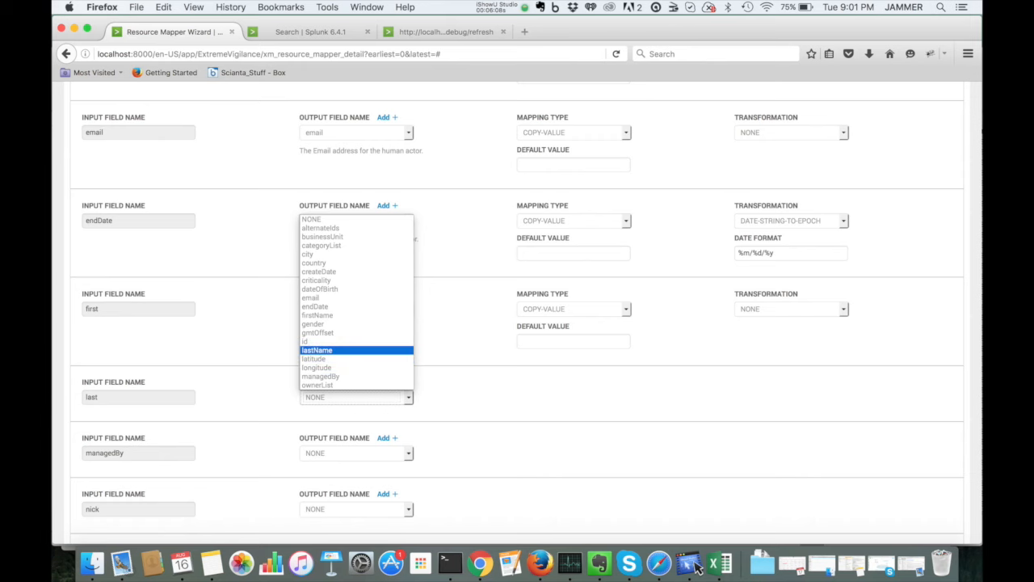
{"action": "left_click", "coordinate": [323, 350]}
{"action": "scroll", "coordinate": [517, 324], "scroll_direction": "down", "scroll_amount": 5}
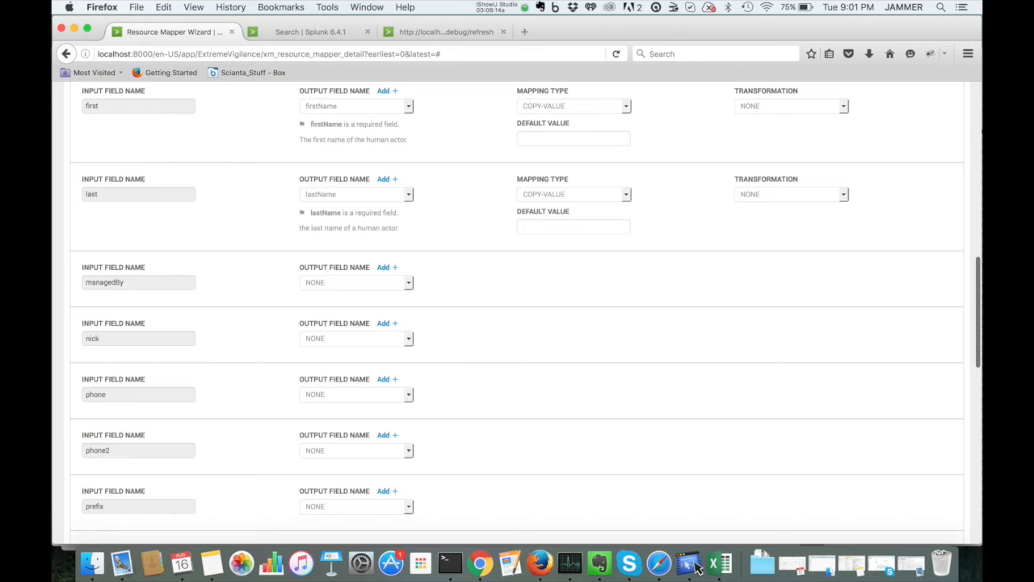
Step: Map the managedBy input field to the managedBy output field
{"action": "left_click", "coordinate": [356, 282]}
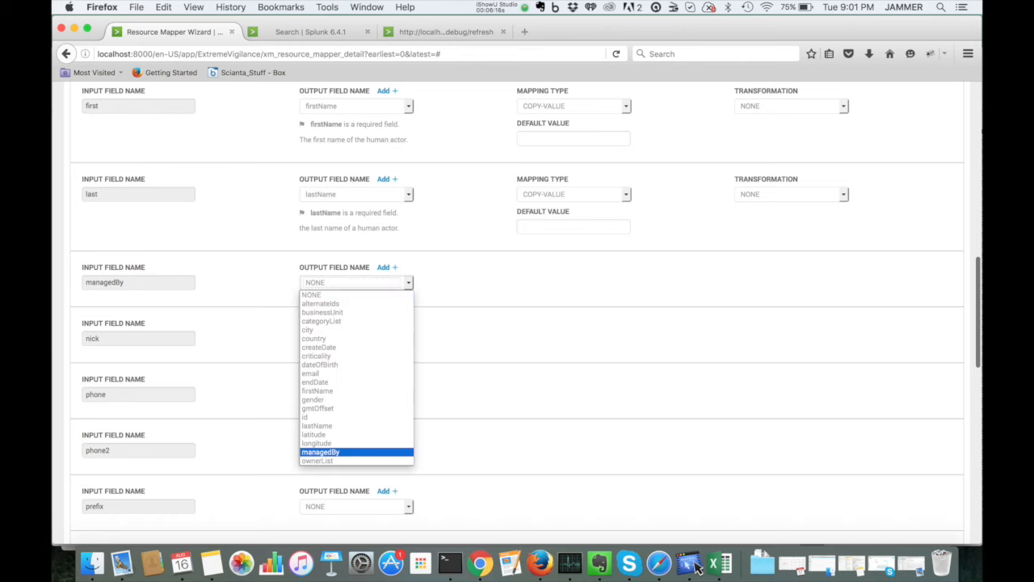
{"action": "left_click", "coordinate": [340, 451]}
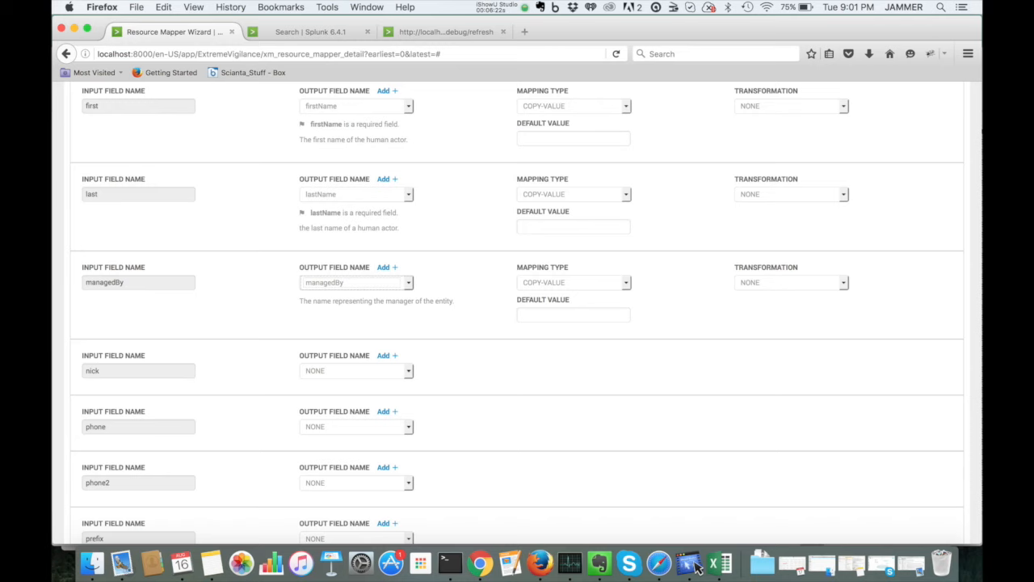
{"action": "scroll", "coordinate": [517, 323], "scroll_direction": "down", "scroll_amount": 3}
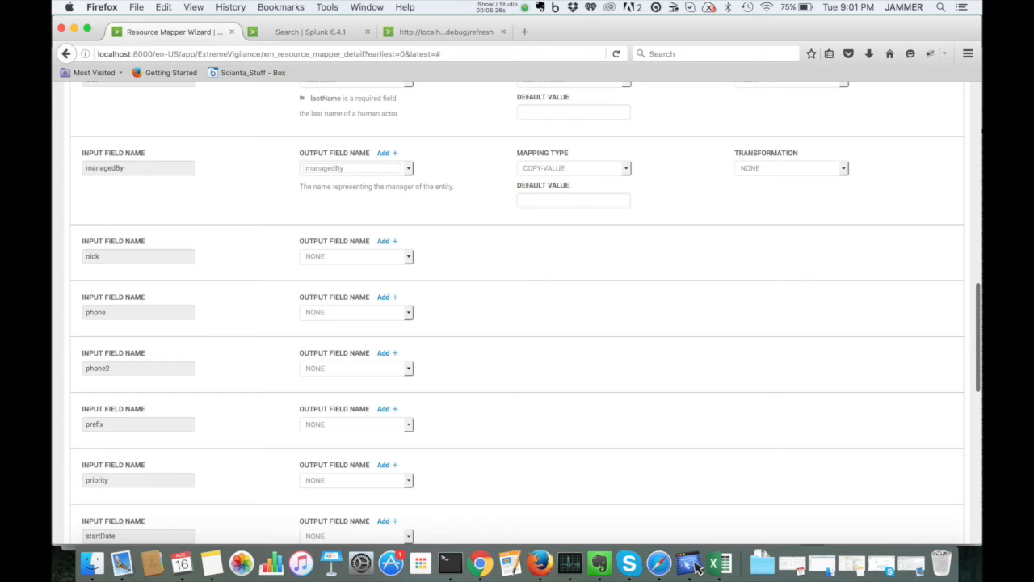
Step: Map the phone input field to phone1 and the phone2 input field to phone2
{"action": "left_click", "coordinate": [356, 313]}
{"action": "scroll", "coordinate": [356, 455], "scroll_direction": "down", "scroll_amount": 2}
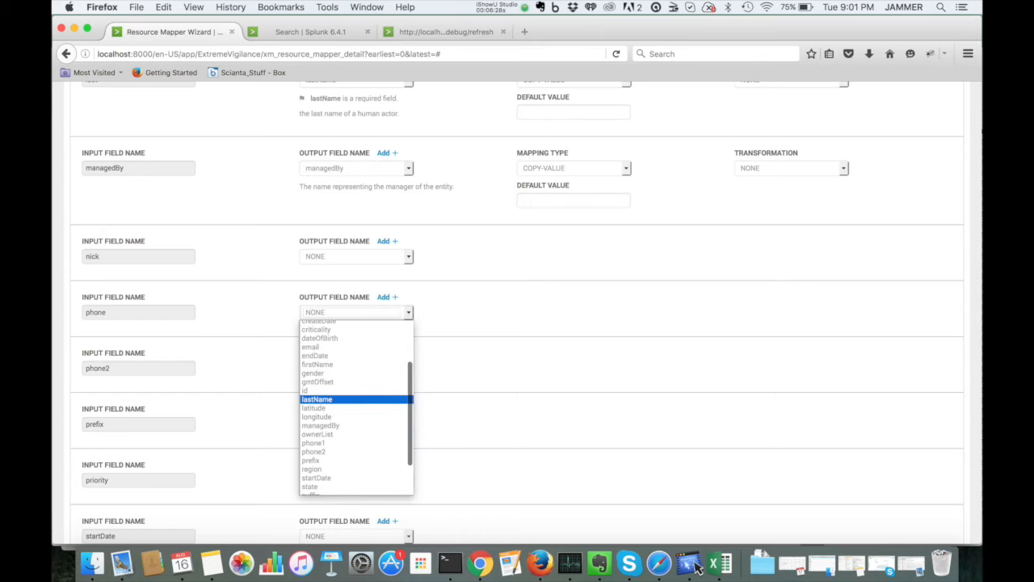
{"action": "left_click", "coordinate": [356, 443]}
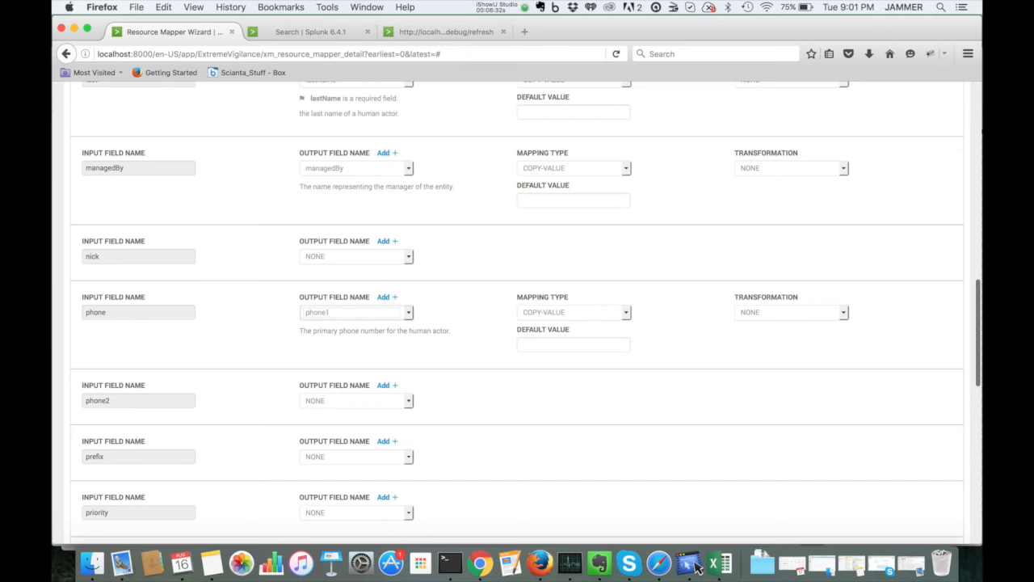
{"action": "left_click", "coordinate": [356, 401]}
{"action": "scroll", "coordinate": [357, 291], "scroll_direction": "down", "scroll_amount": 2}
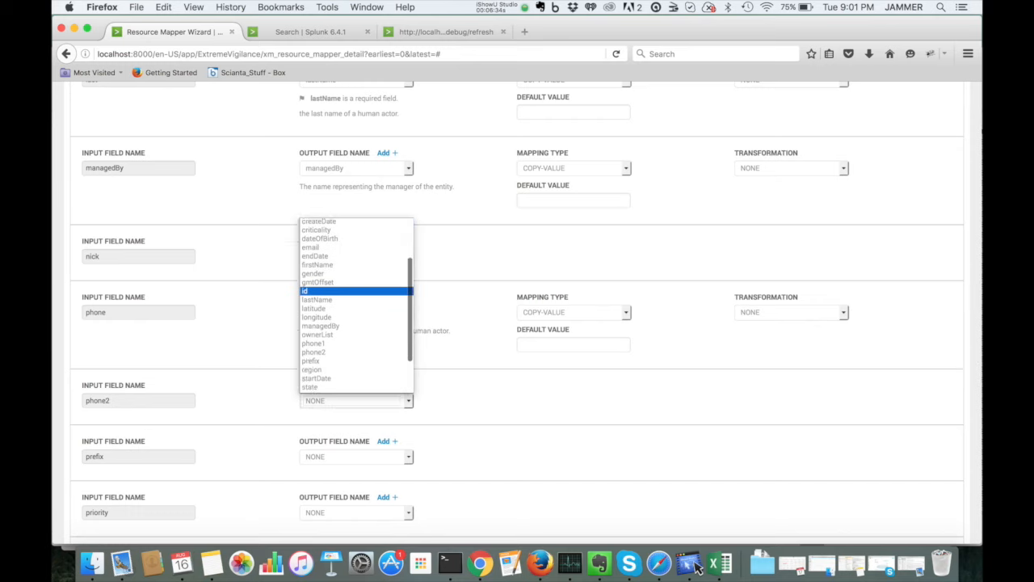
{"action": "left_click", "coordinate": [356, 332]}
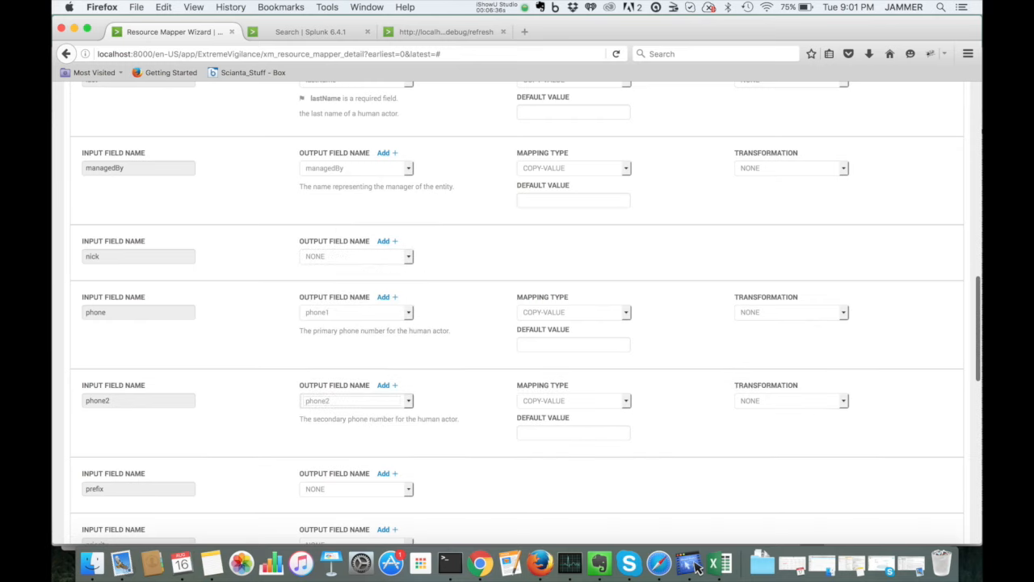
Step: Map the prefix input field to prefix and the priority input field to criticality
{"action": "scroll", "coordinate": [356, 310], "scroll_direction": "down", "scroll_amount": 4}
{"action": "left_click", "coordinate": [357, 310]}
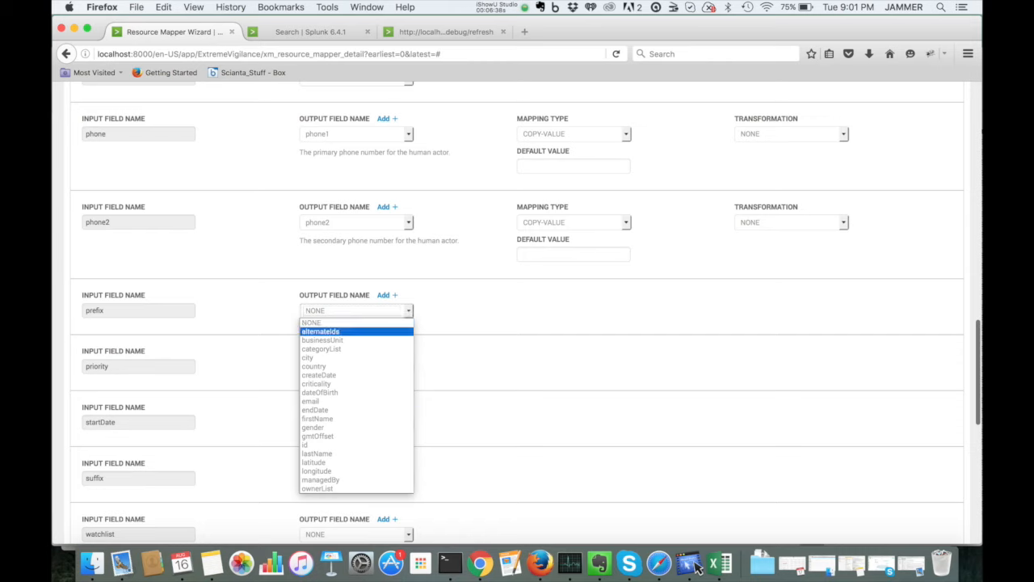
{"action": "scroll", "coordinate": [356, 453], "scroll_direction": "down", "scroll_amount": 2}
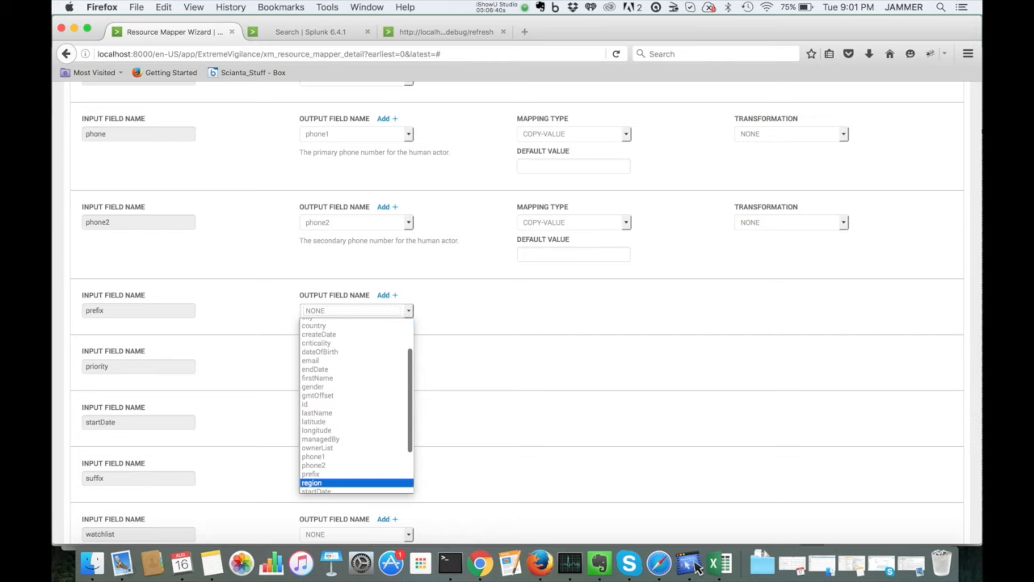
{"action": "left_click", "coordinate": [356, 474]}
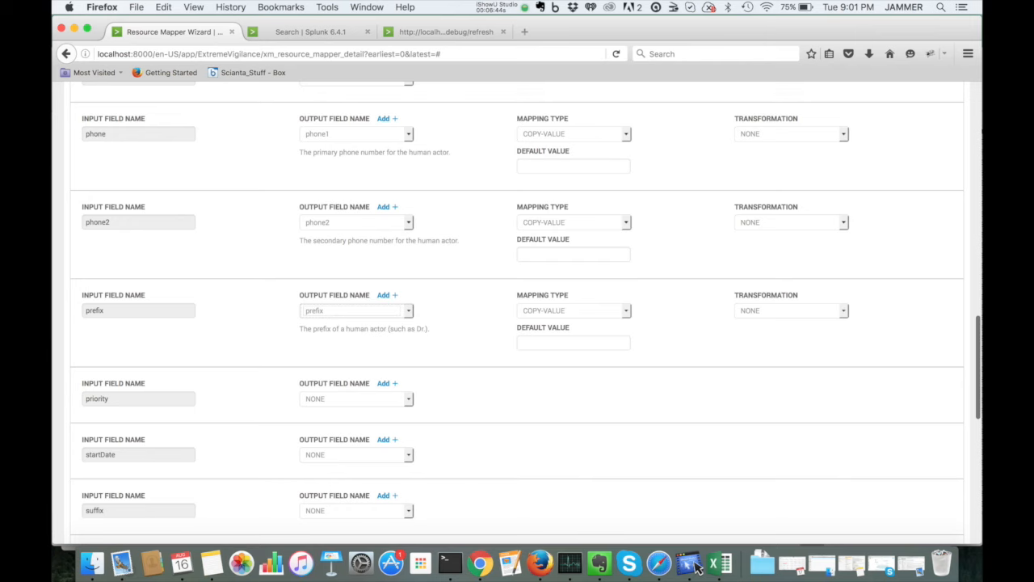
{"action": "scroll", "coordinate": [517, 312], "scroll_direction": "down", "scroll_amount": 1}
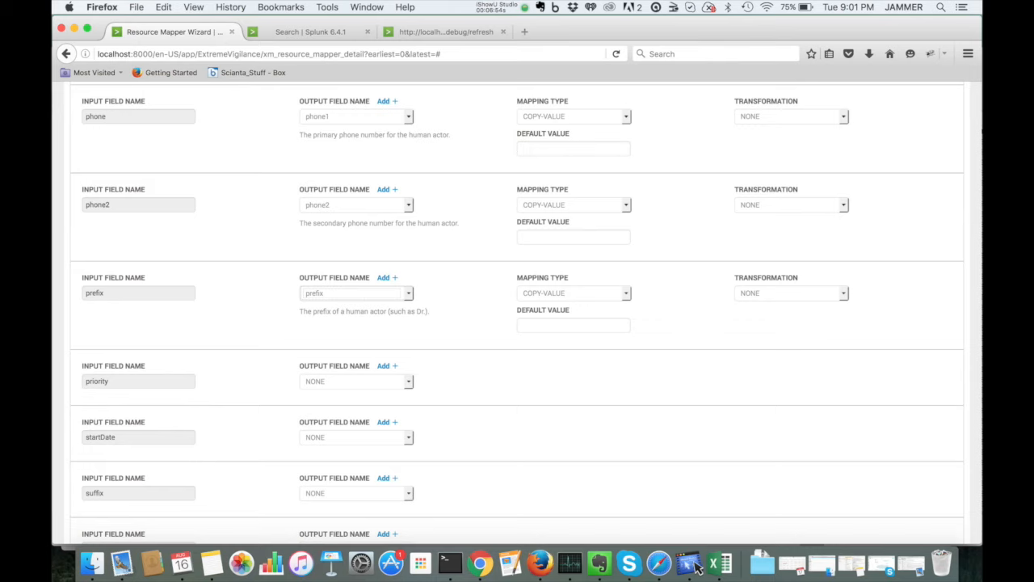
{"action": "left_click", "coordinate": [357, 381]}
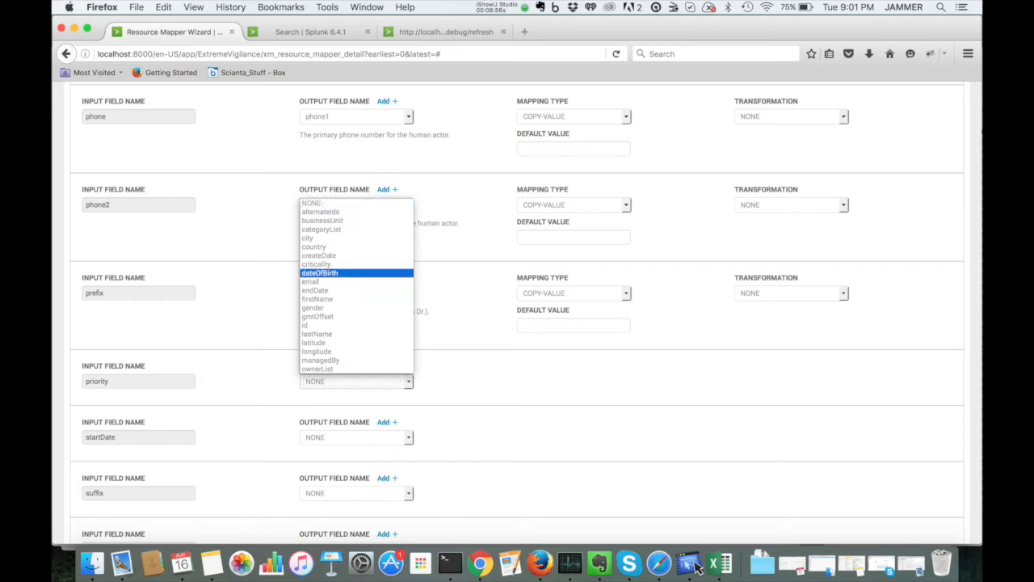
{"action": "left_click", "coordinate": [316, 264]}
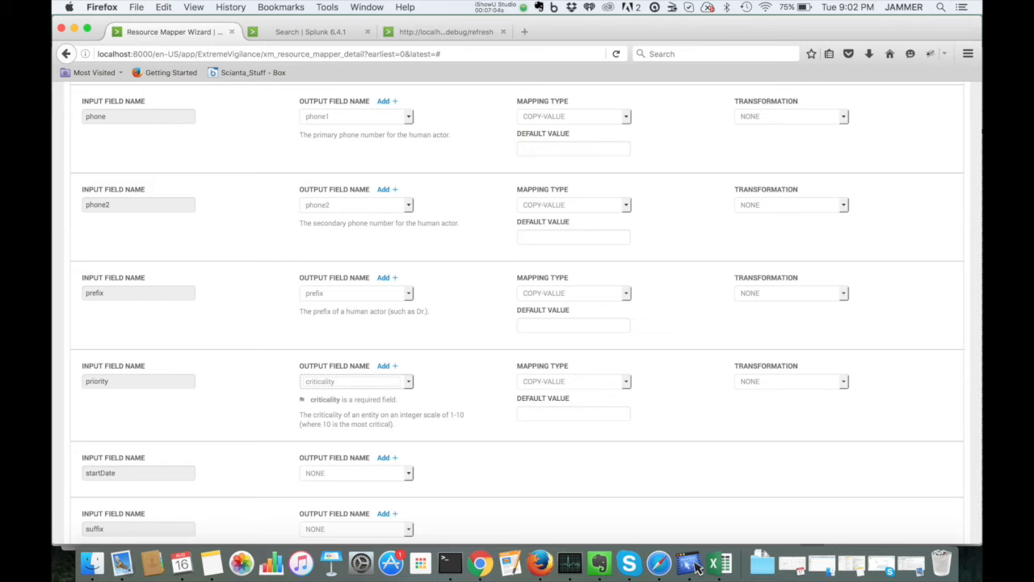
Step: Set the priority mapping type to VALUE-MAPPING with a default value of 3
{"action": "left_click", "coordinate": [574, 381]}
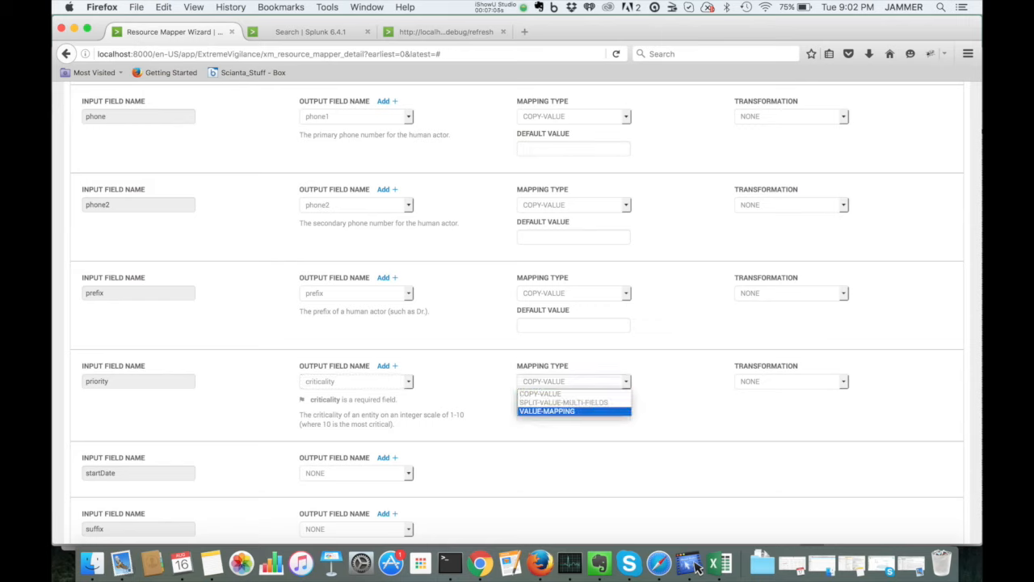
{"action": "key", "text": "Return"}
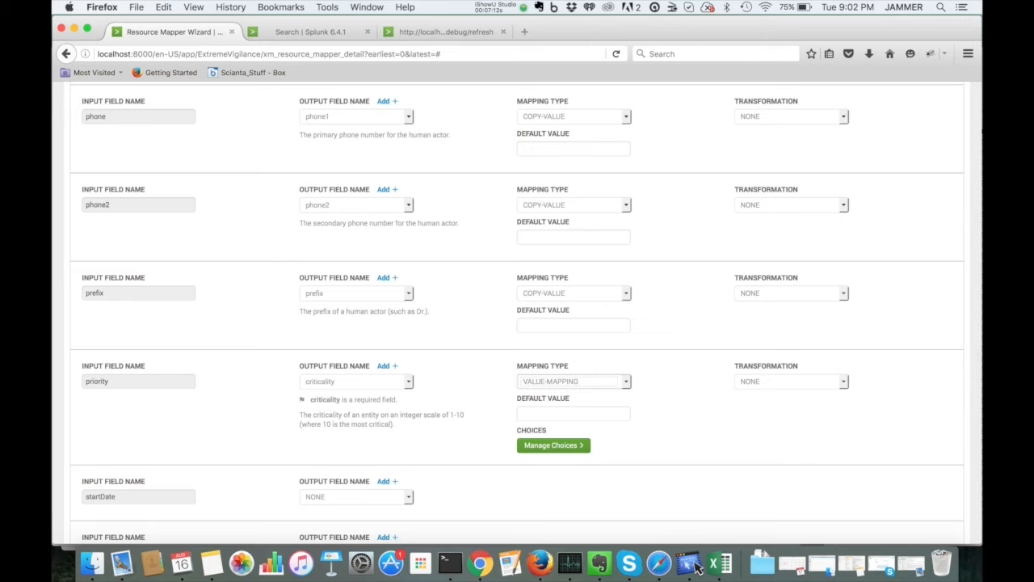
{"action": "key", "text": "Tab"}
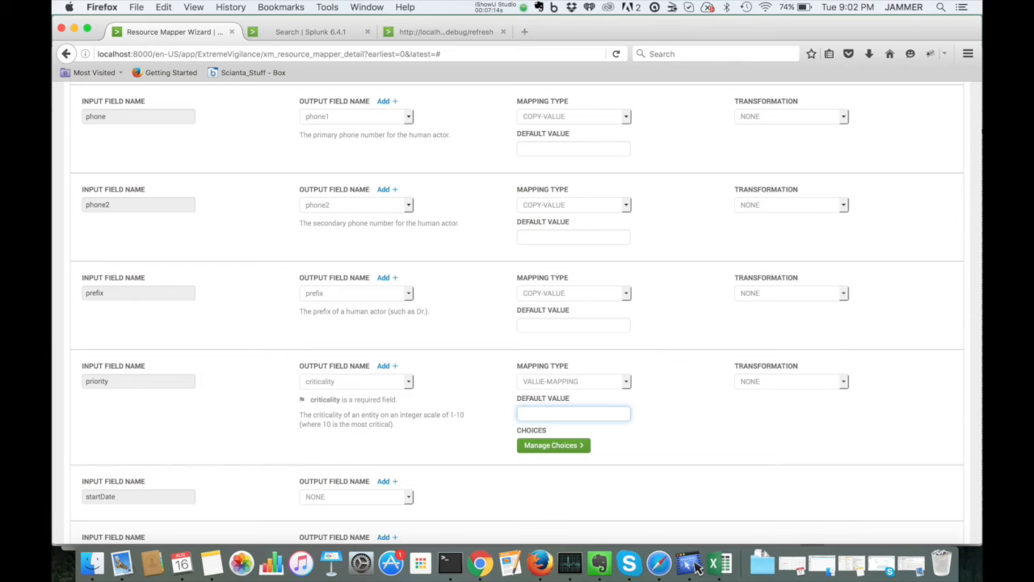
{"action": "type", "text": "3"}
{"action": "key", "text": "Tab"}
Step: Open the priority mapping's choices, set the output value for high to 5, and save the choices
{"action": "key", "text": "Return"}
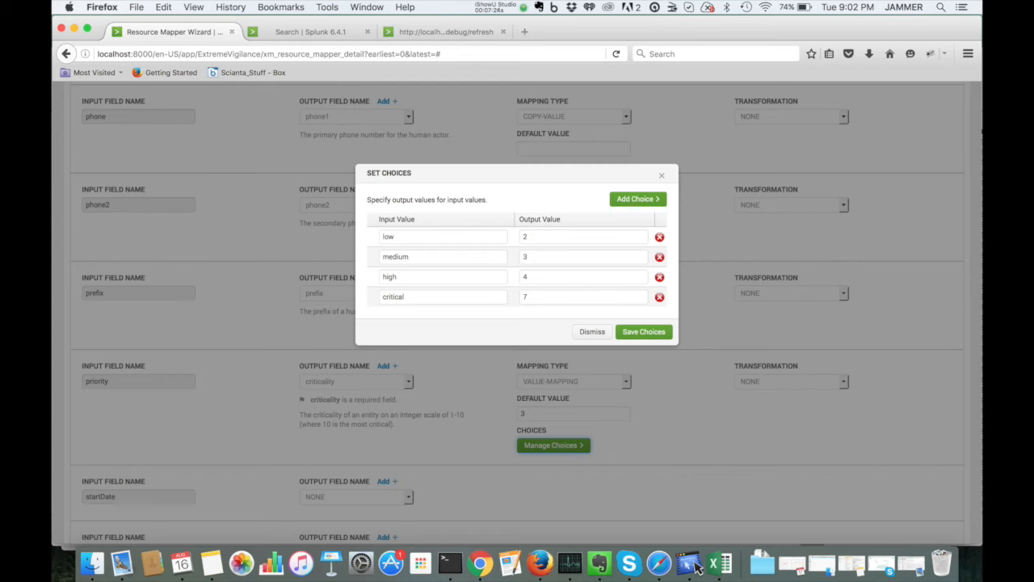
{"action": "left_click", "coordinate": [583, 277]}
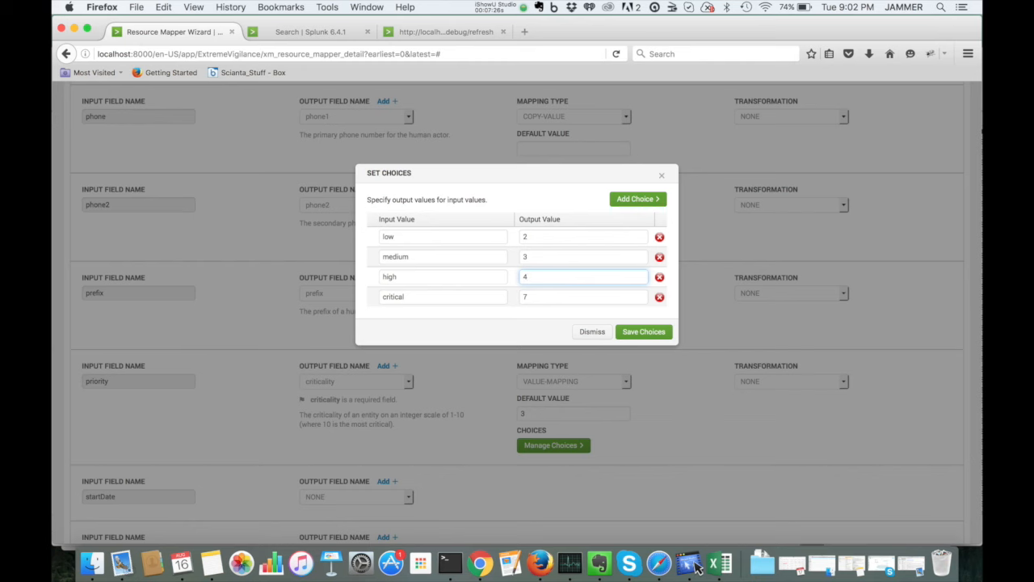
{"action": "key", "text": "BackSpace"}
{"action": "type", "text": "5"}
{"action": "key", "text": "Return"}
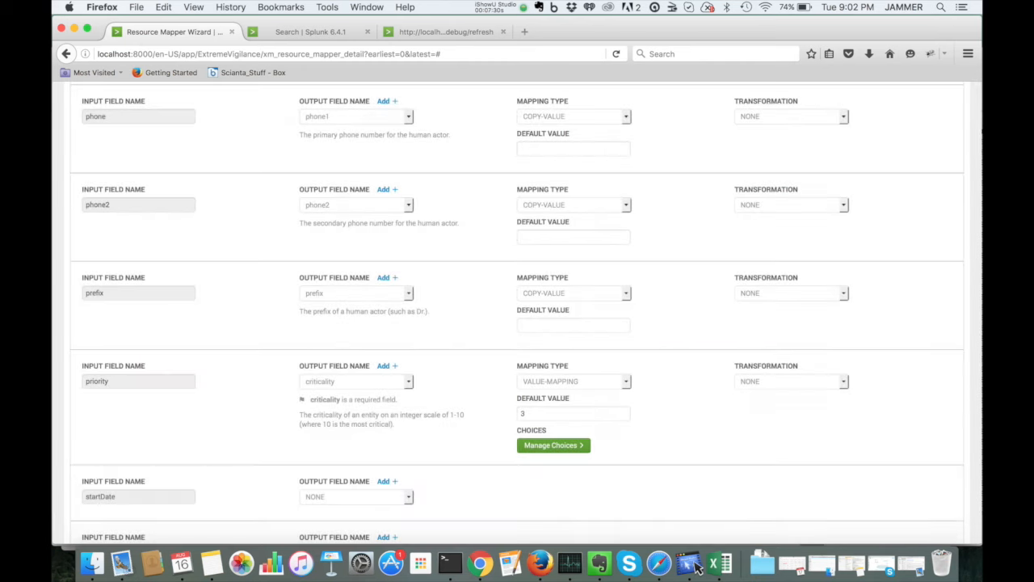
Step: Map the startDate input field to the startDate output field
{"action": "scroll", "coordinate": [517, 314], "scroll_direction": "down", "scroll_amount": 2}
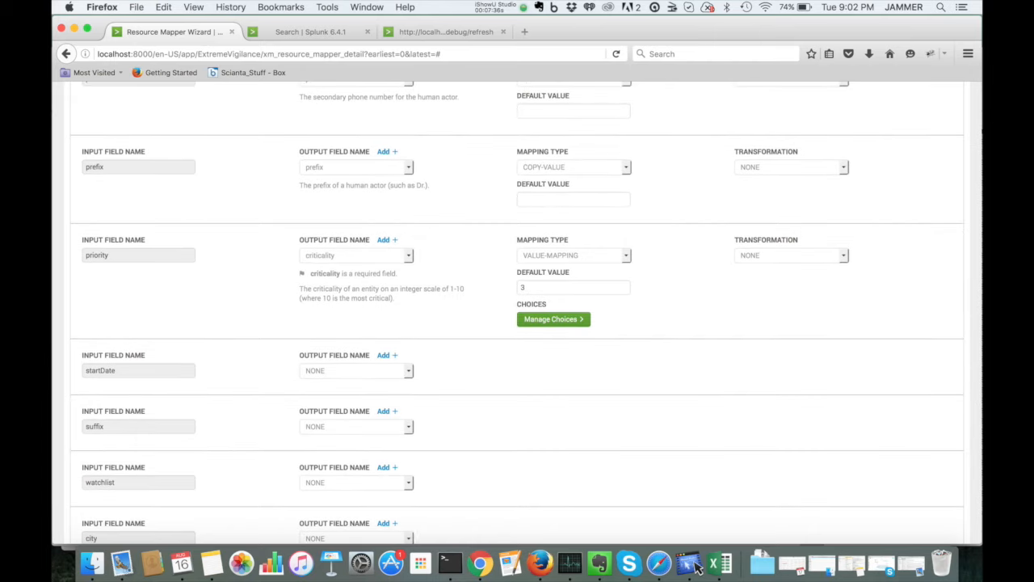
{"action": "left_click", "coordinate": [357, 371]}
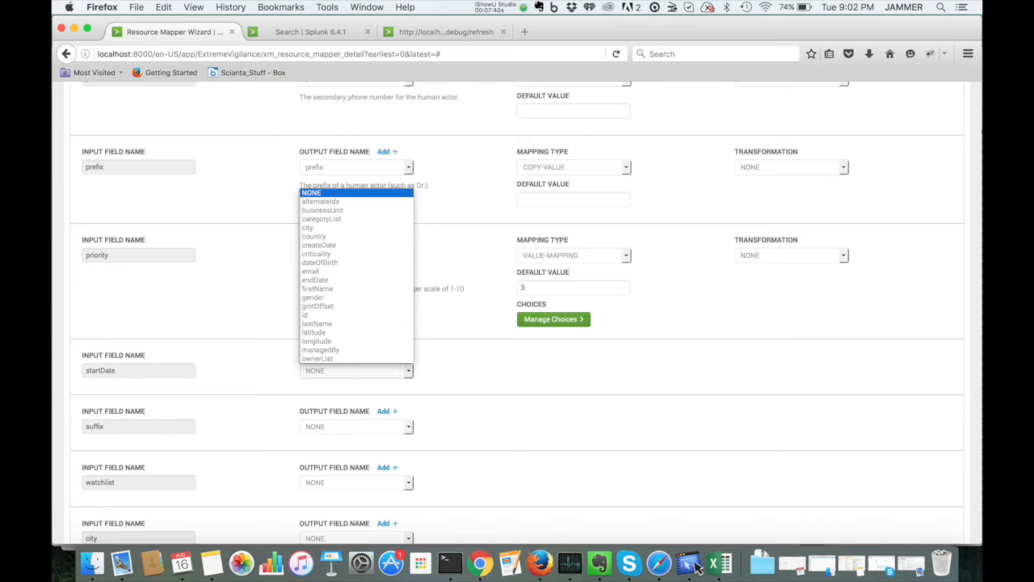
{"action": "scroll", "coordinate": [356, 297], "scroll_direction": "down", "scroll_amount": 3}
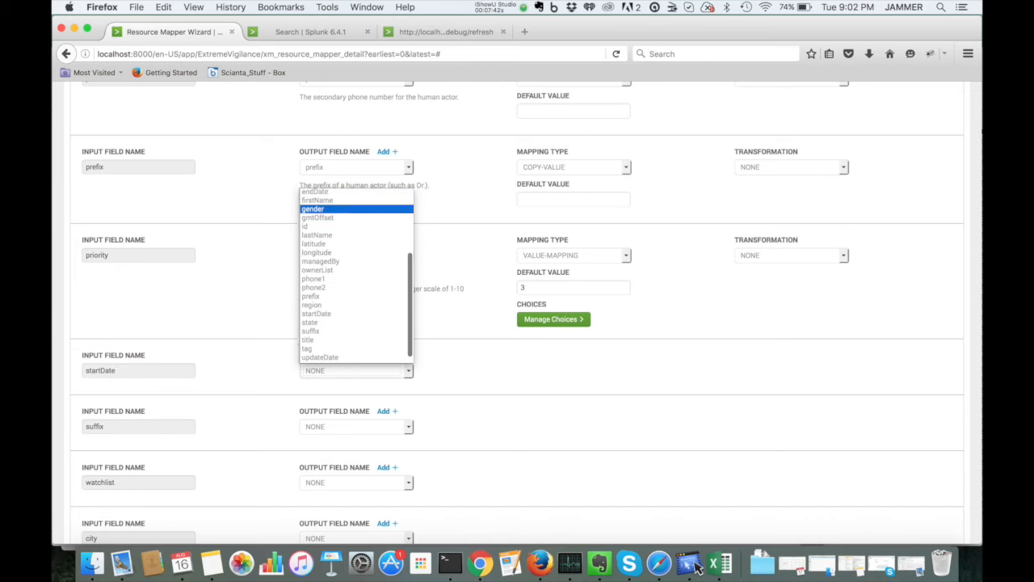
{"action": "left_click", "coordinate": [339, 307]}
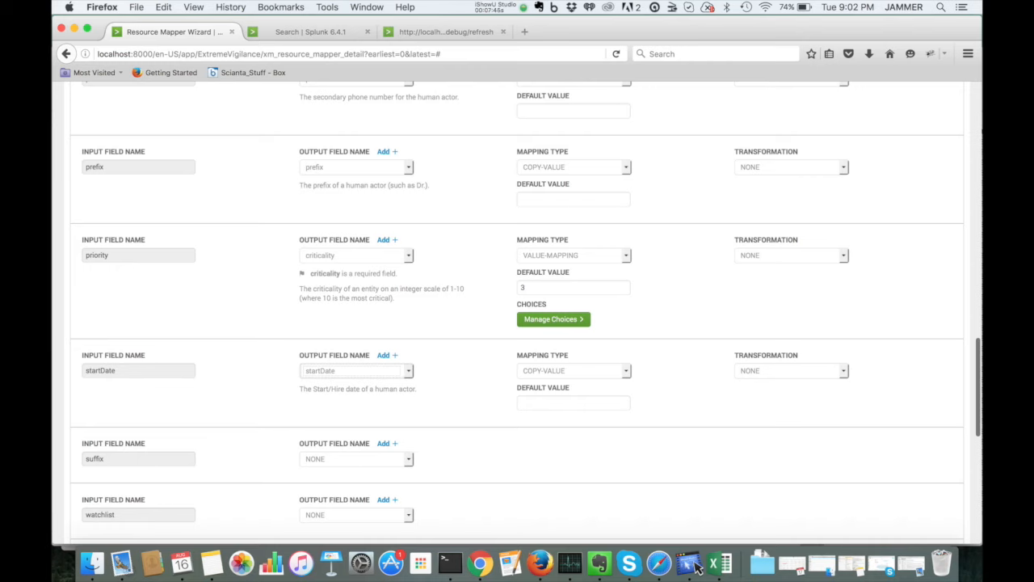
Step: Apply the DATE-STRING-TO-EPOCH transformation to the startDate mapping, keeping the %m/%d/%y date format
{"action": "left_click", "coordinate": [791, 370]}
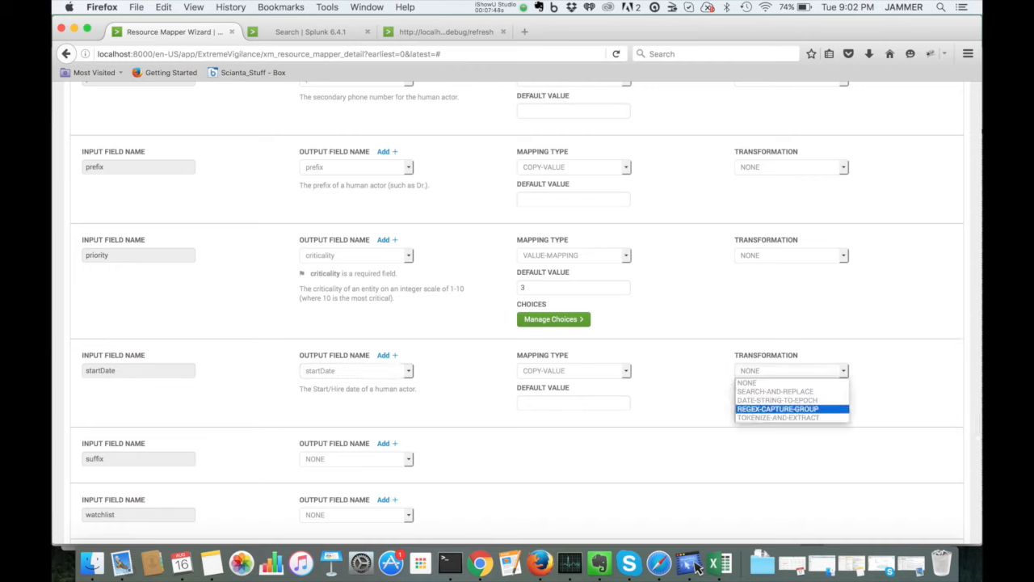
{"action": "left_click", "coordinate": [776, 400]}
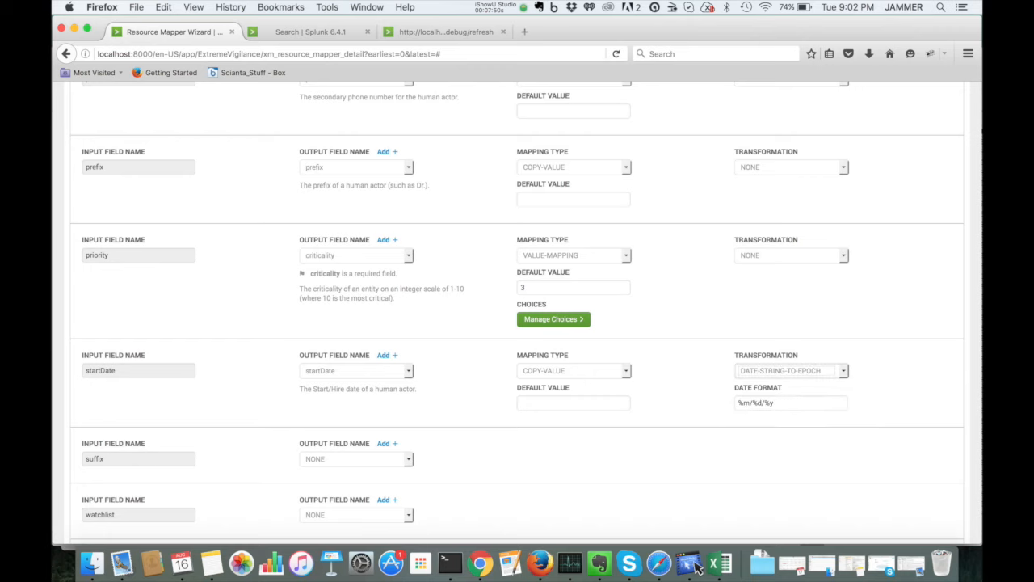
{"action": "triple_click", "coordinate": [756, 402]}
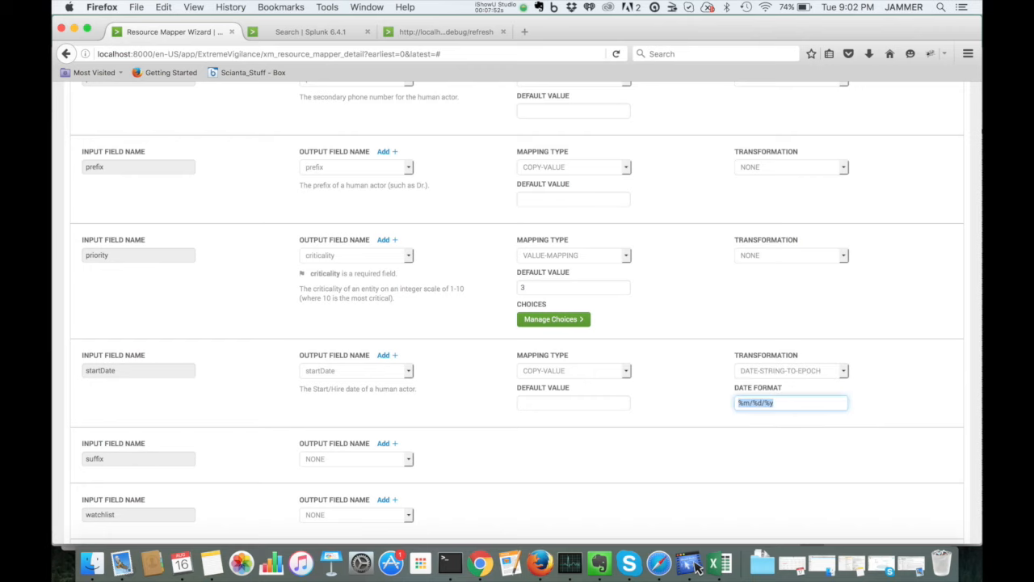
{"action": "left_click", "coordinate": [791, 453]}
Step: Map the suffix input field to suffix and the watchlist input field to watchList
{"action": "scroll", "coordinate": [517, 323], "scroll_direction": "down", "scroll_amount": 4}
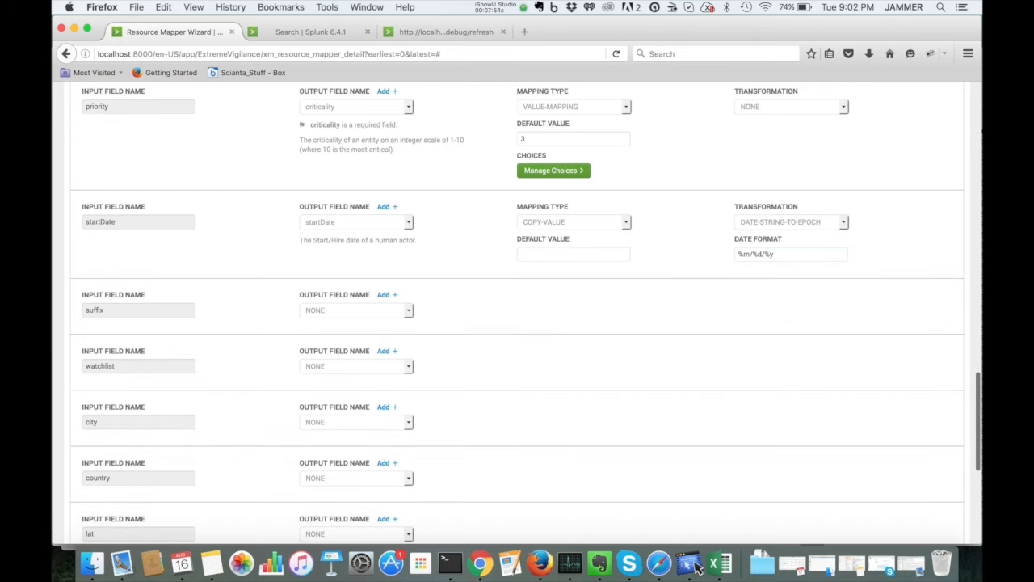
{"action": "left_click", "coordinate": [356, 311]}
{"action": "scroll", "coordinate": [356, 453], "scroll_direction": "down", "scroll_amount": 3}
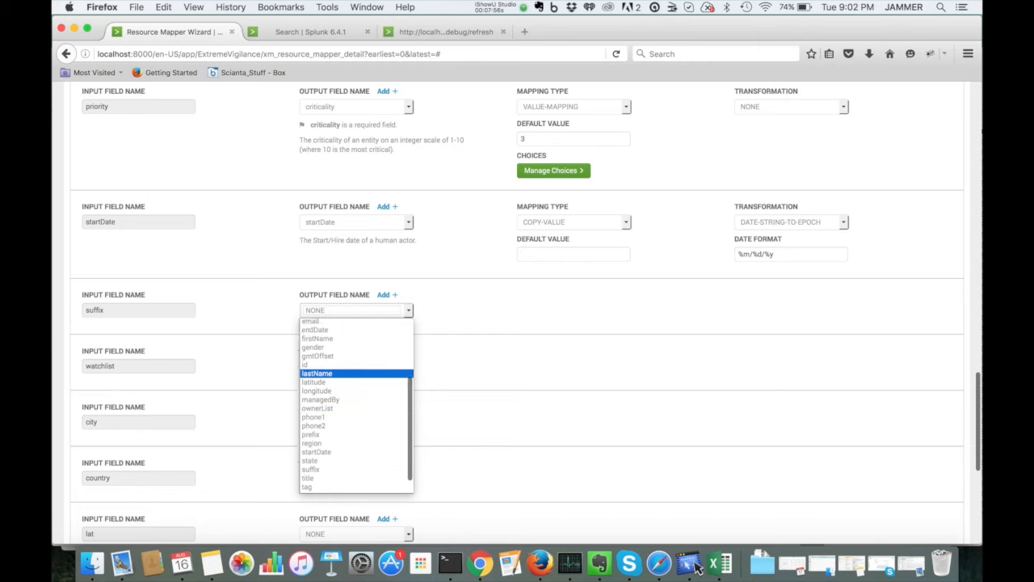
{"action": "left_click", "coordinate": [310, 453]}
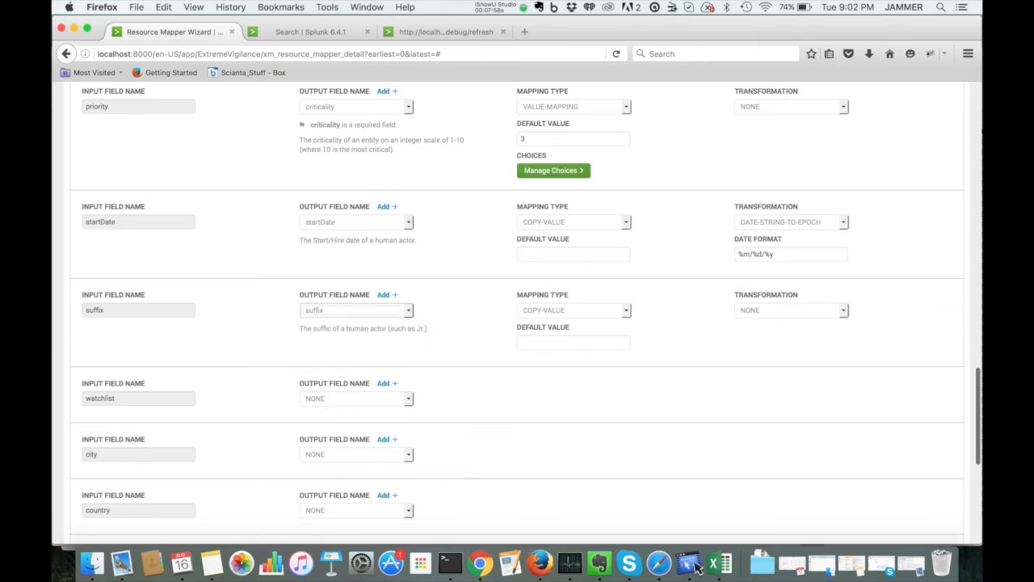
{"action": "left_click", "coordinate": [356, 399]}
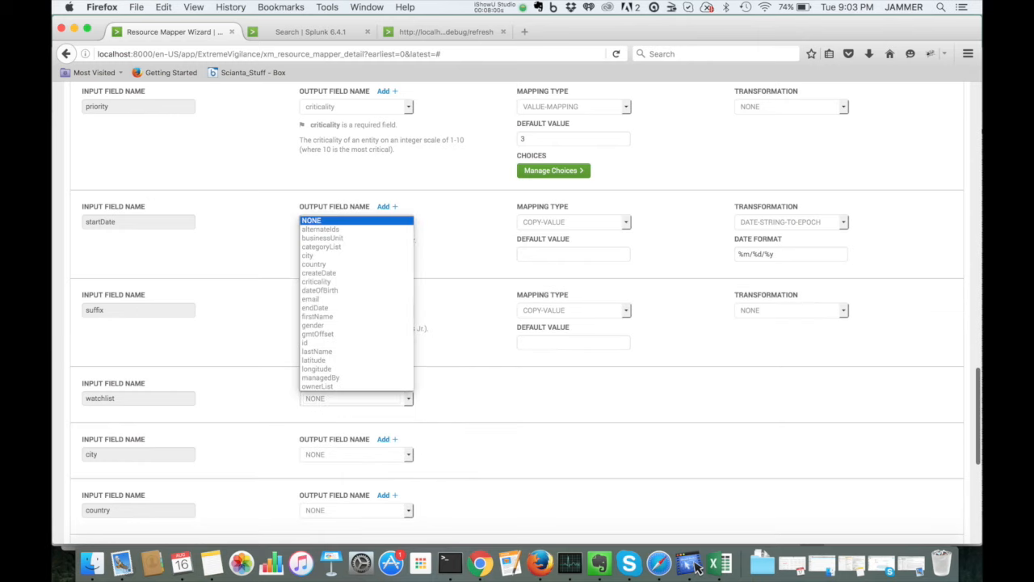
{"action": "scroll", "coordinate": [357, 323], "scroll_direction": "down", "scroll_amount": 3}
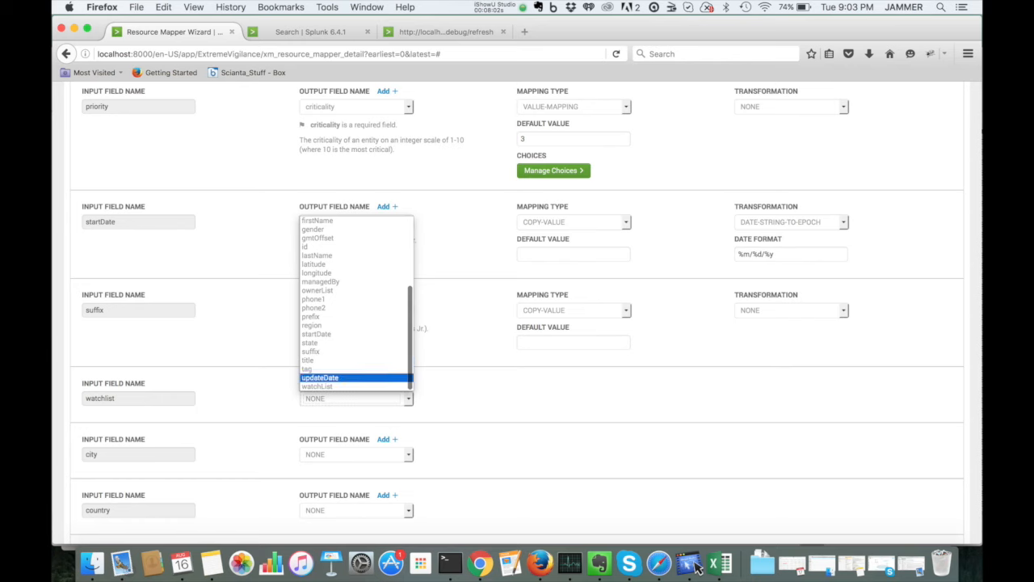
{"action": "left_click", "coordinate": [317, 386]}
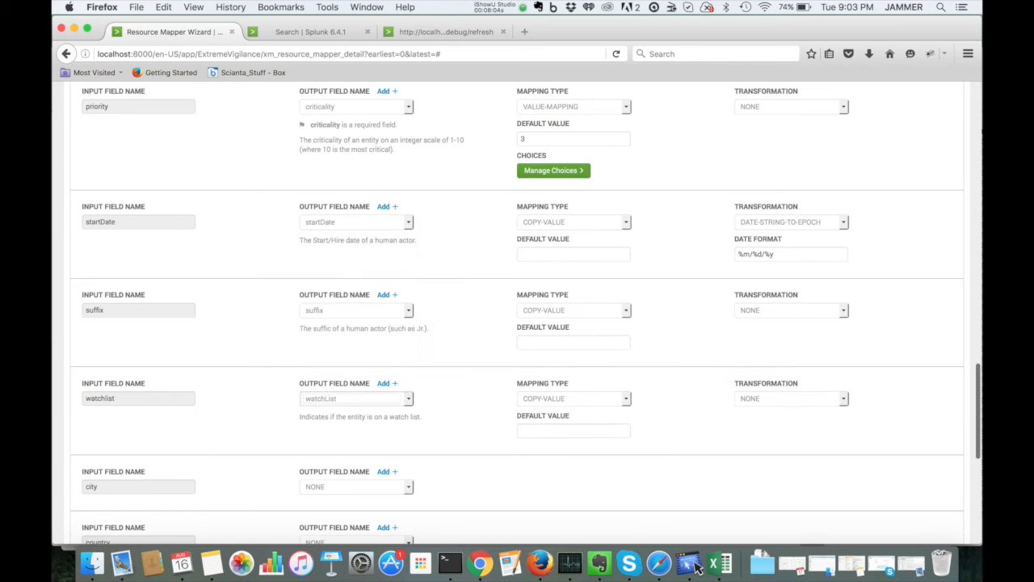
Step: Map the city input field to city and the country input field to country
{"action": "scroll", "coordinate": [517, 323], "scroll_direction": "down", "scroll_amount": 3}
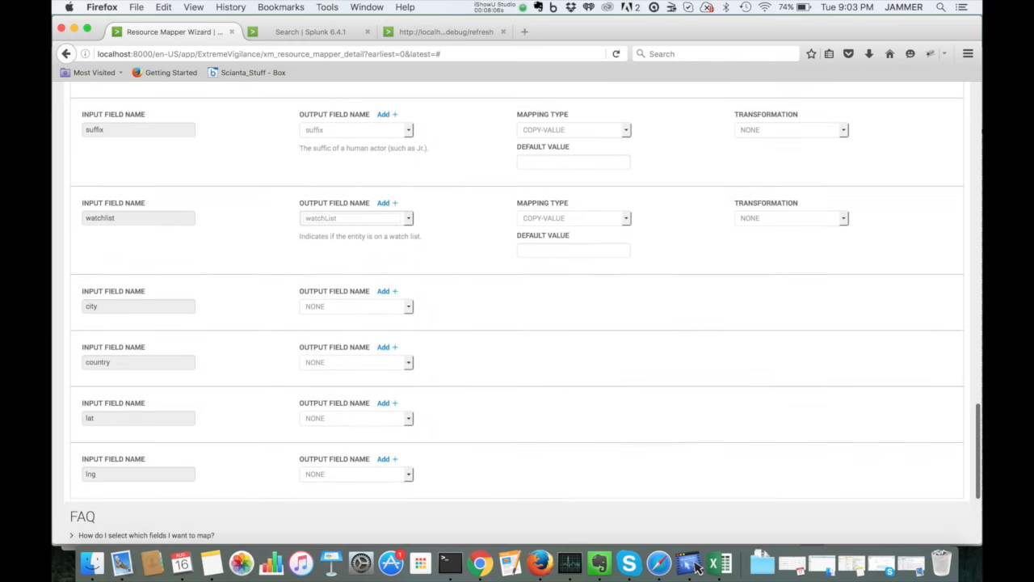
{"action": "left_click", "coordinate": [356, 306]}
{"action": "left_click", "coordinate": [317, 354]}
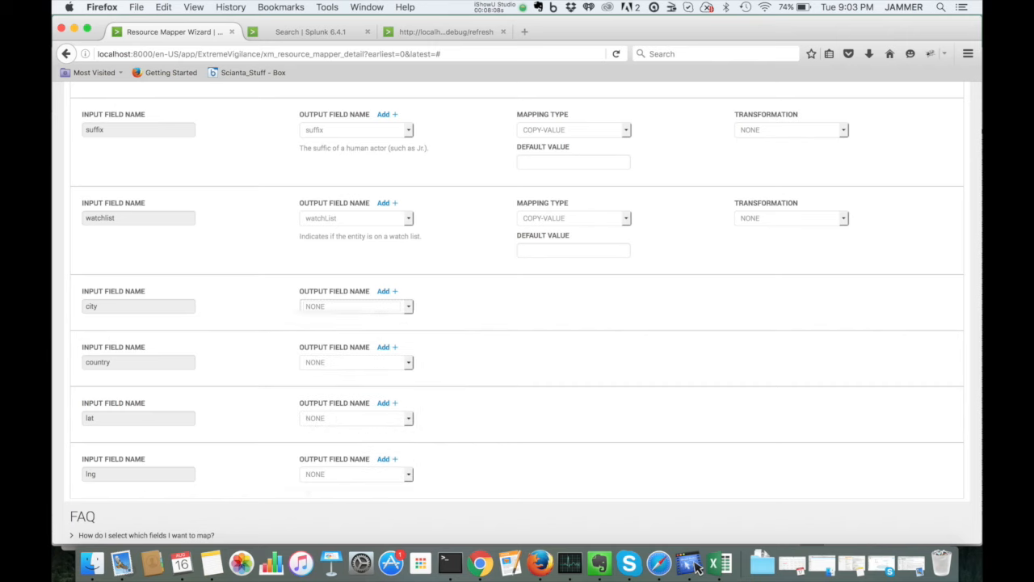
{"action": "left_click", "coordinate": [356, 394]}
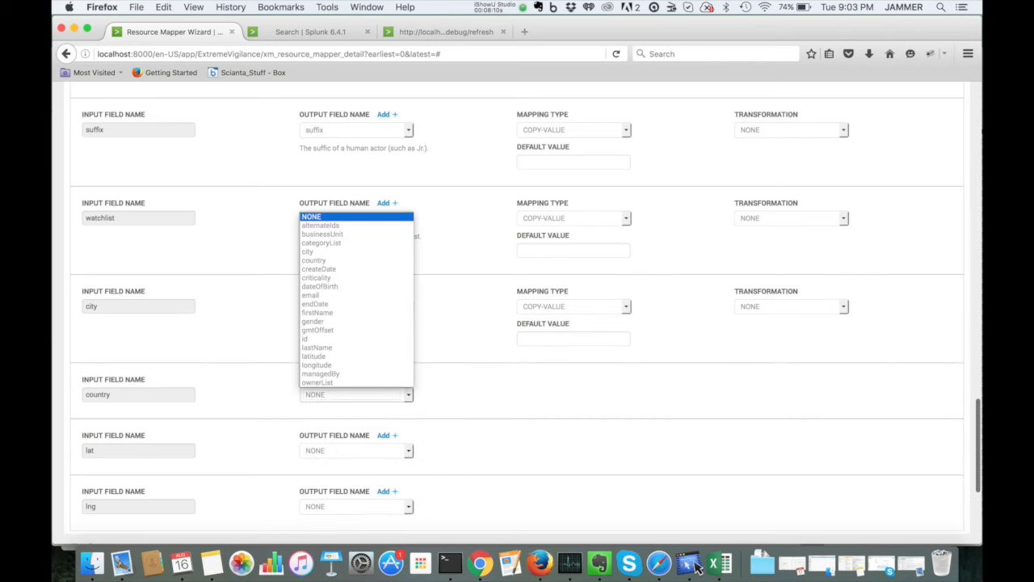
{"action": "left_click", "coordinate": [323, 261]}
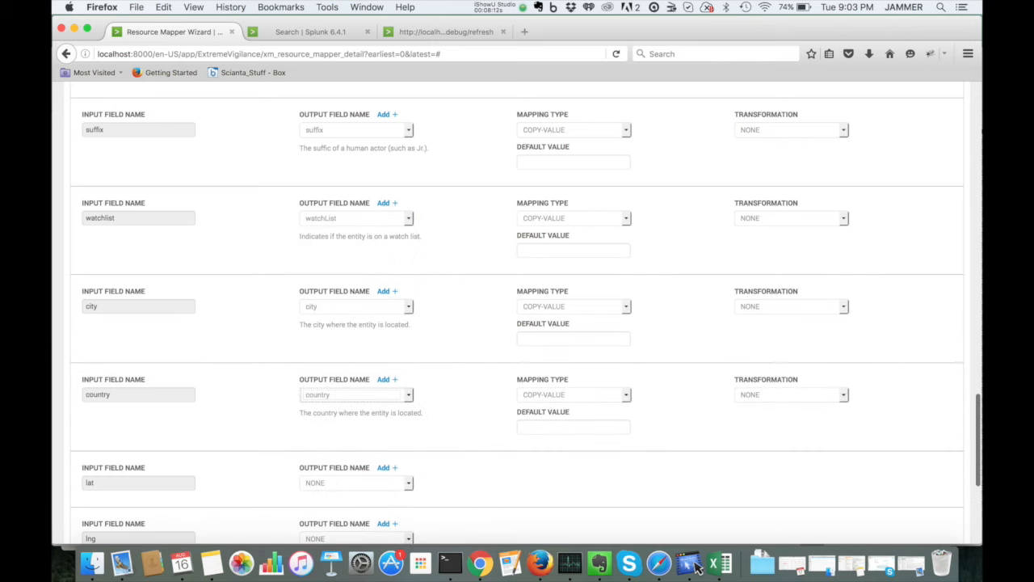
Step: Map the lat input field to latitude and the lng input field to longitude
{"action": "scroll", "coordinate": [694, 568], "scroll_direction": "down", "scroll_amount": 4}
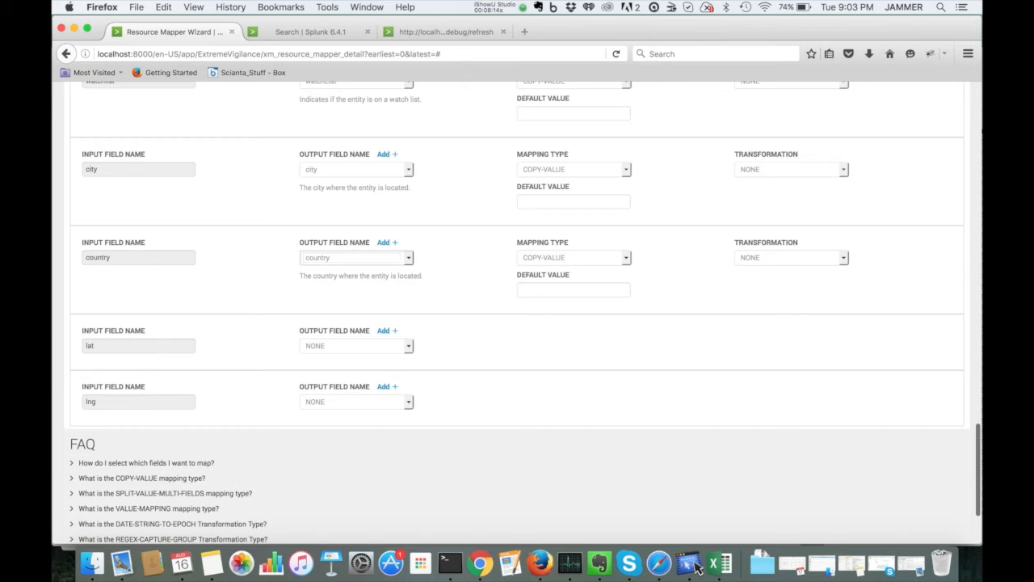
{"action": "left_click", "coordinate": [356, 346]}
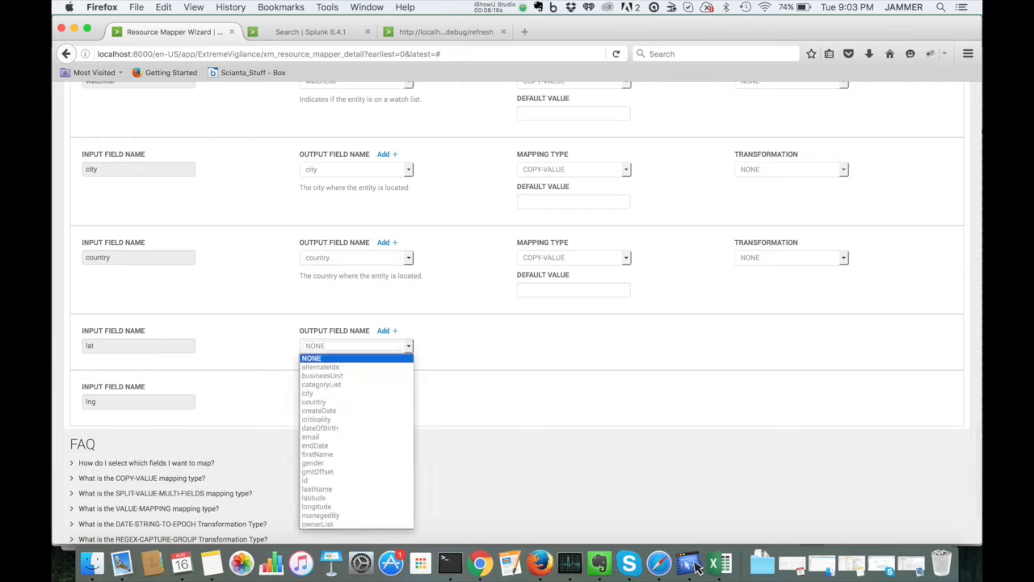
{"action": "key", "text": "Down"}
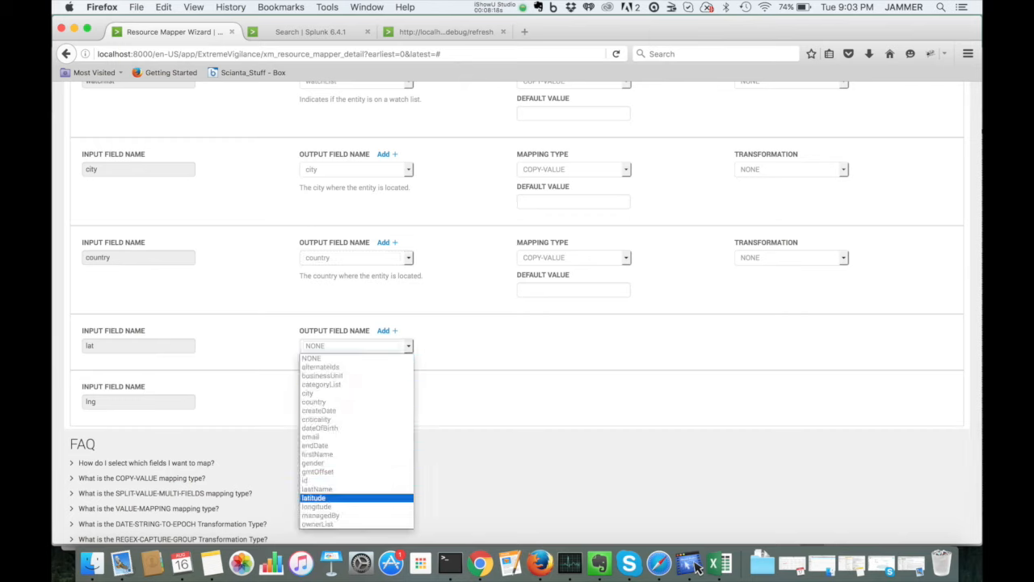
{"action": "key", "text": "Return"}
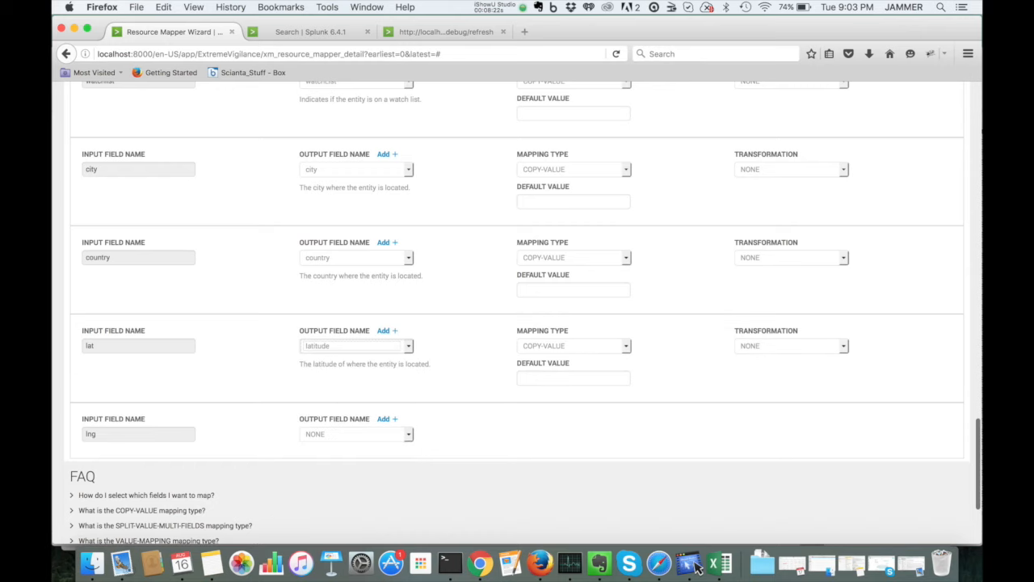
{"action": "left_click", "coordinate": [356, 434]}
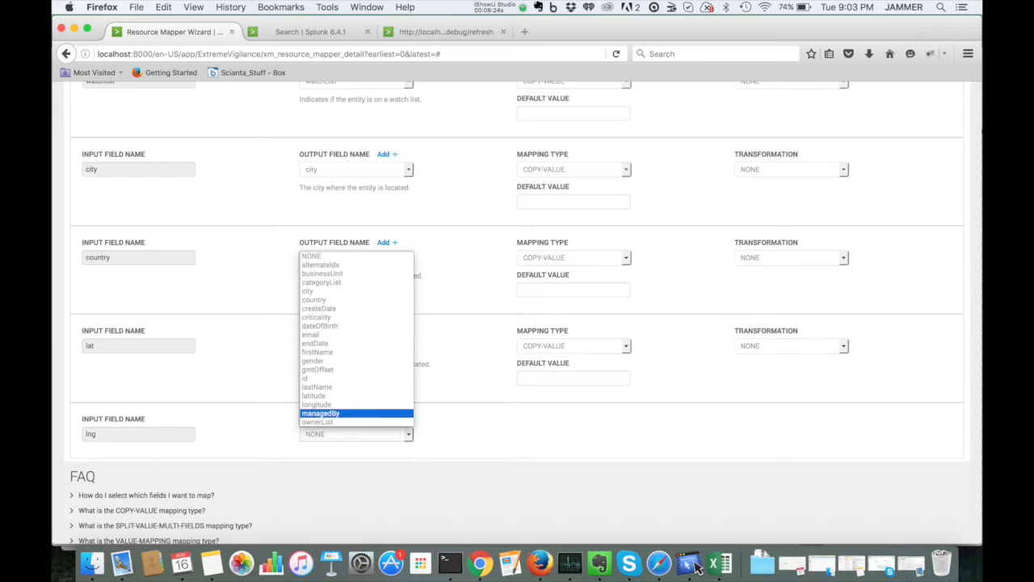
{"action": "left_click", "coordinate": [356, 404]}
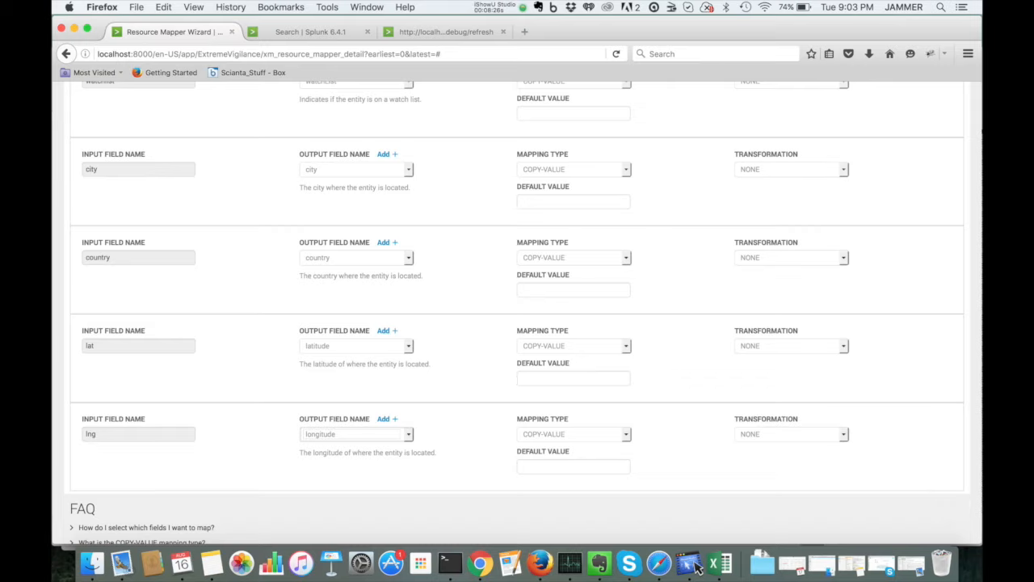
Step: Advance past the mappings and save the ES-Actors-Extended resource mapping
{"action": "scroll", "coordinate": [517, 312], "scroll_direction": "down", "scroll_amount": 4}
{"action": "scroll", "coordinate": [517, 313], "scroll_direction": "up", "scroll_amount": 6}
{"action": "scroll", "coordinate": [517, 312], "scroll_direction": "up", "scroll_amount": 6}
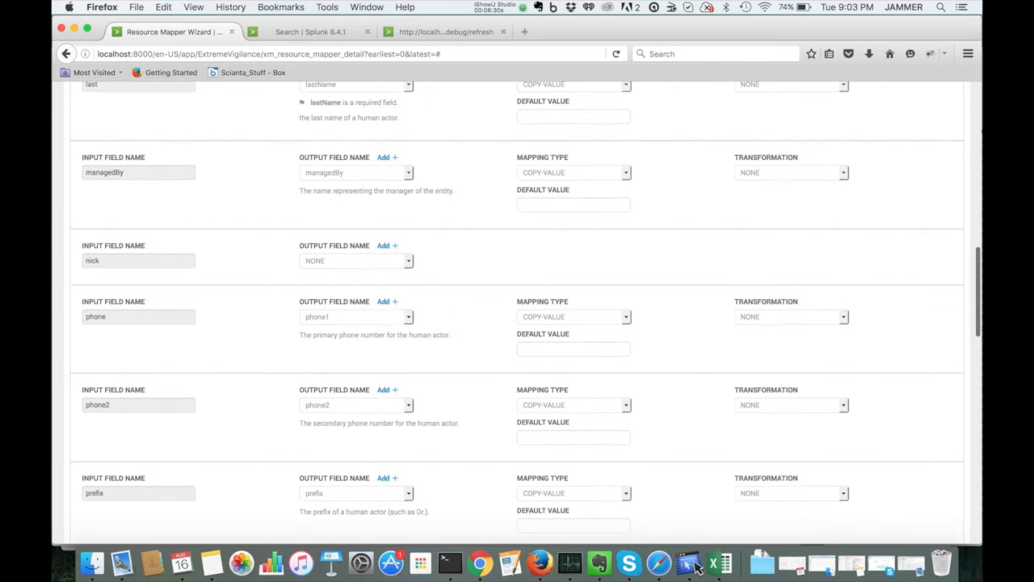
{"action": "scroll", "coordinate": [517, 312], "scroll_direction": "up", "scroll_amount": 10}
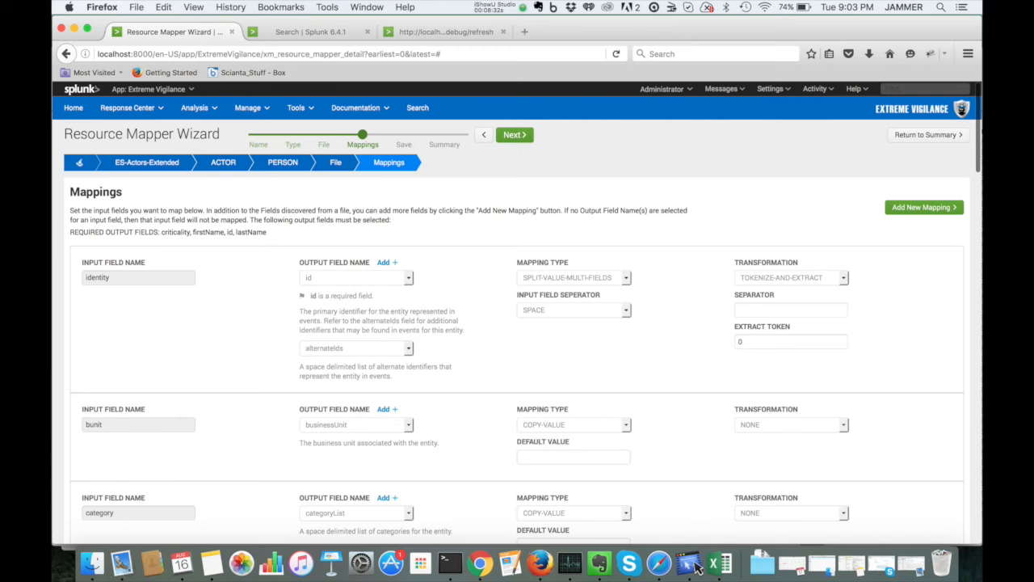
{"action": "left_click_drag", "start_coordinate": [162, 231], "coordinate": [267, 232]}
{"action": "left_click", "coordinate": [268, 233]}
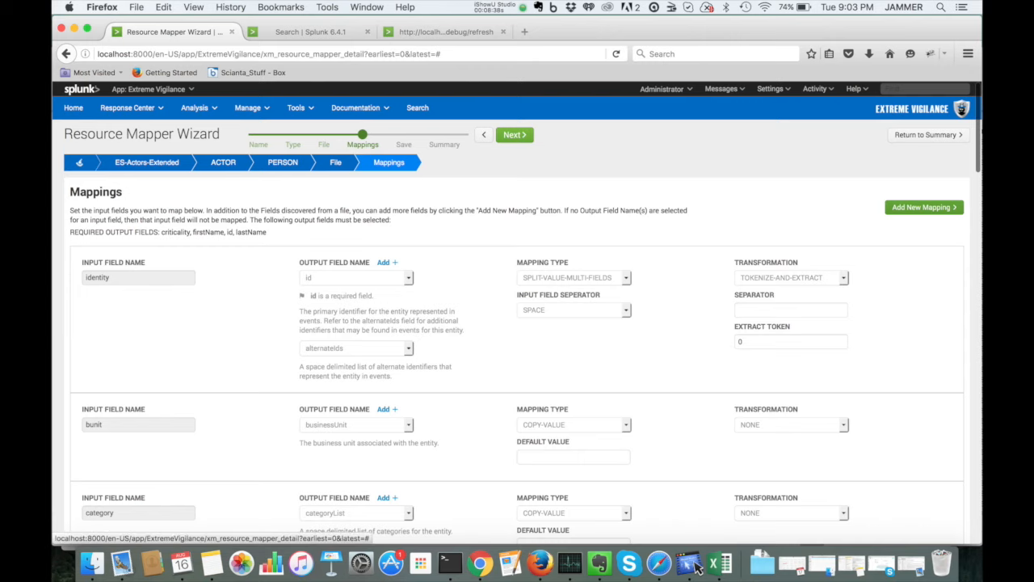
{"action": "left_click", "coordinate": [515, 134]}
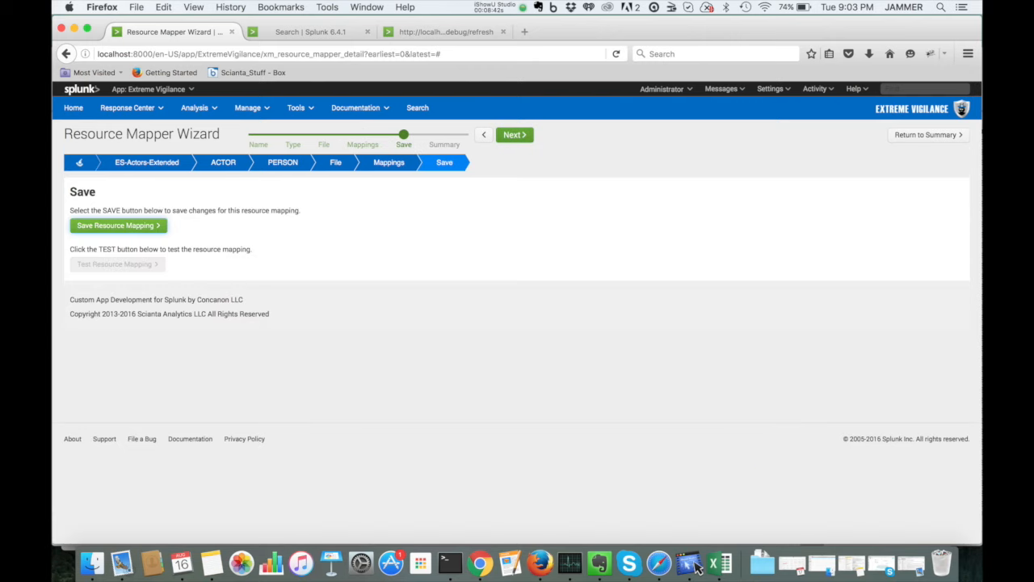
{"action": "left_click", "coordinate": [118, 226]}
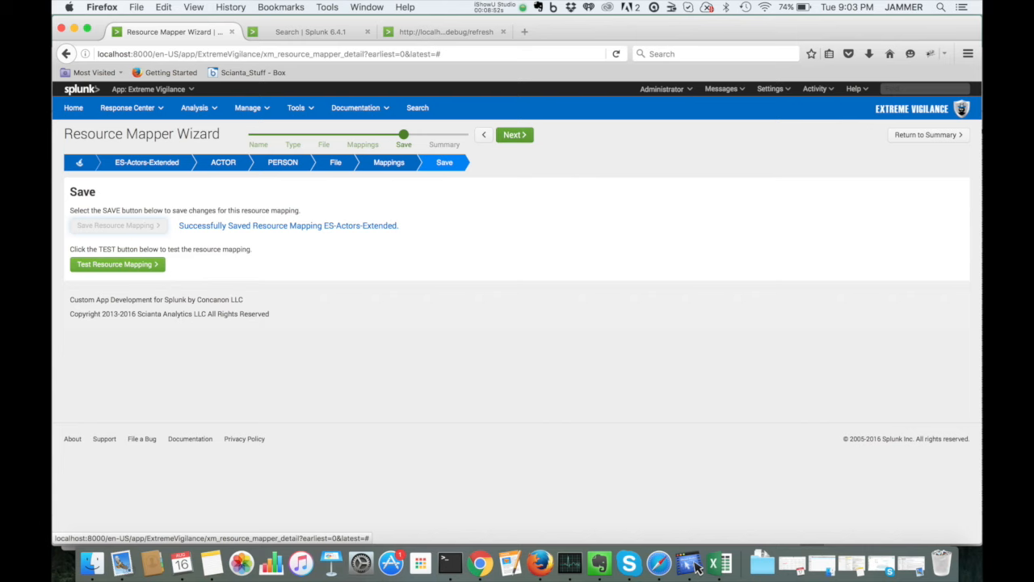
Step: Test the resource mapping by running it against the actors-es-extended.csv file
{"action": "left_click", "coordinate": [117, 264]}
{"action": "left_click", "coordinate": [473, 214]}
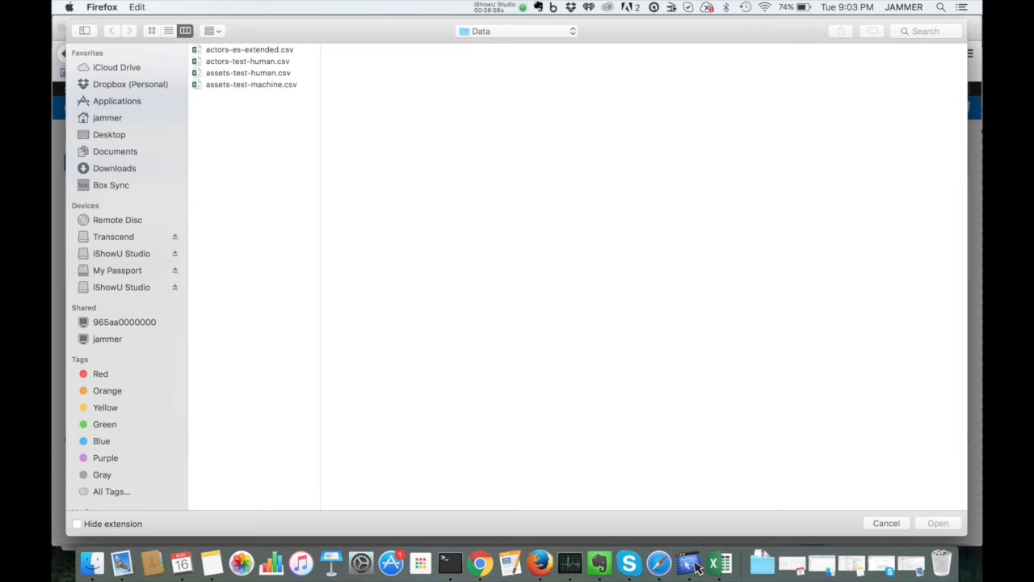
{"action": "double_click", "coordinate": [250, 49]}
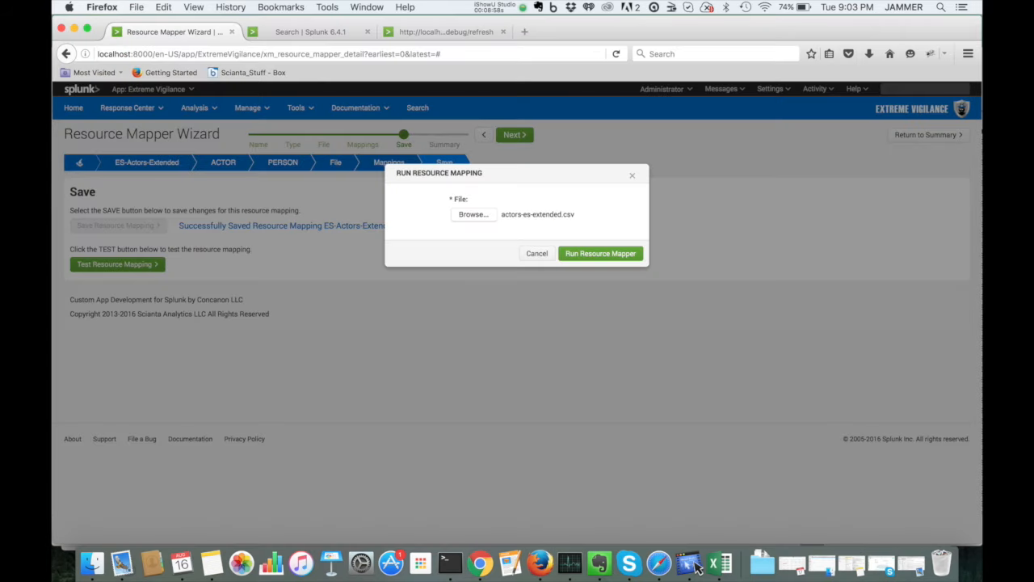
{"action": "left_click", "coordinate": [601, 252]}
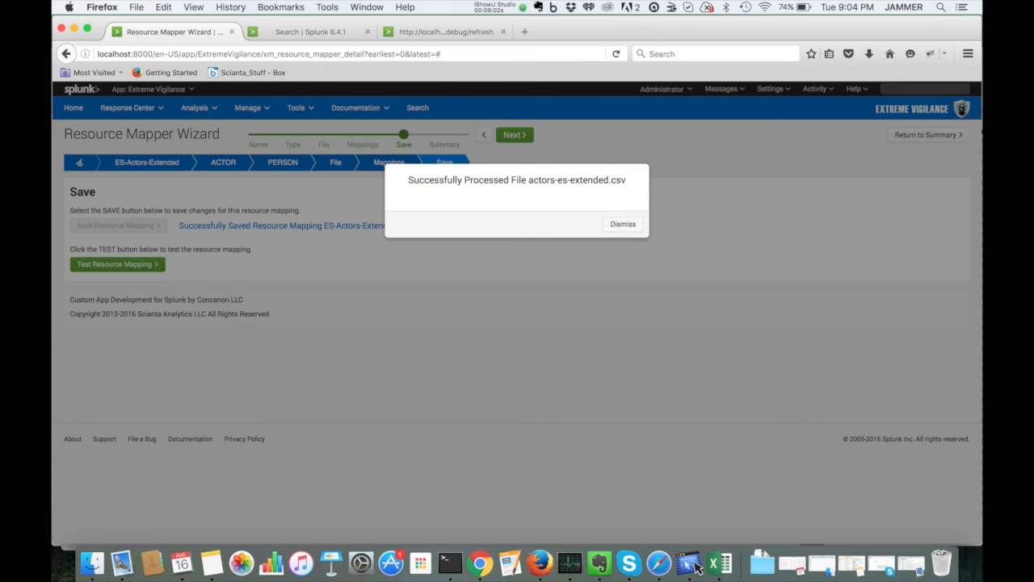
{"action": "left_click", "coordinate": [623, 223]}
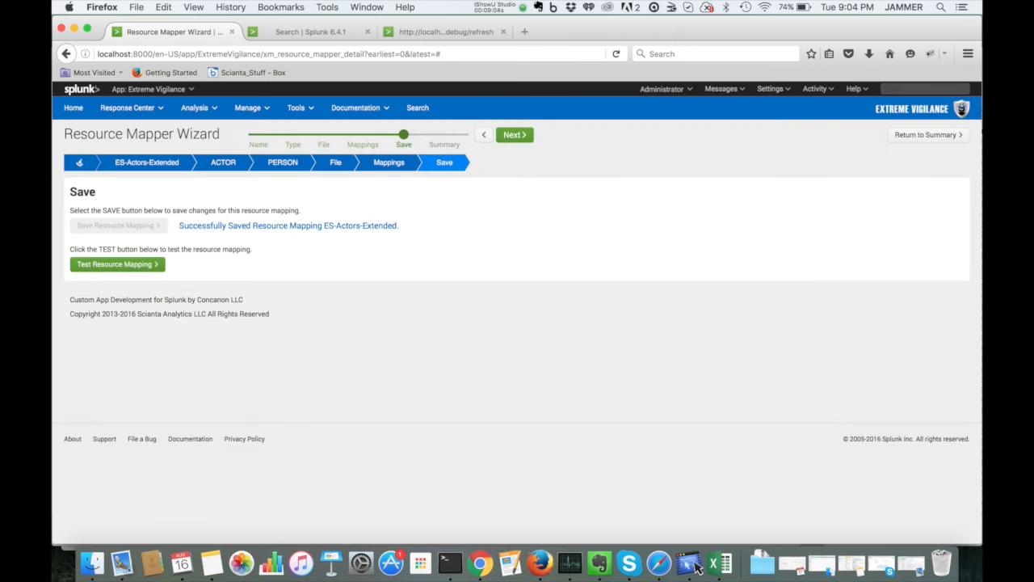
Step: Review the mapping summary and return to the Resource Mapper list
{"action": "left_click", "coordinate": [514, 134]}
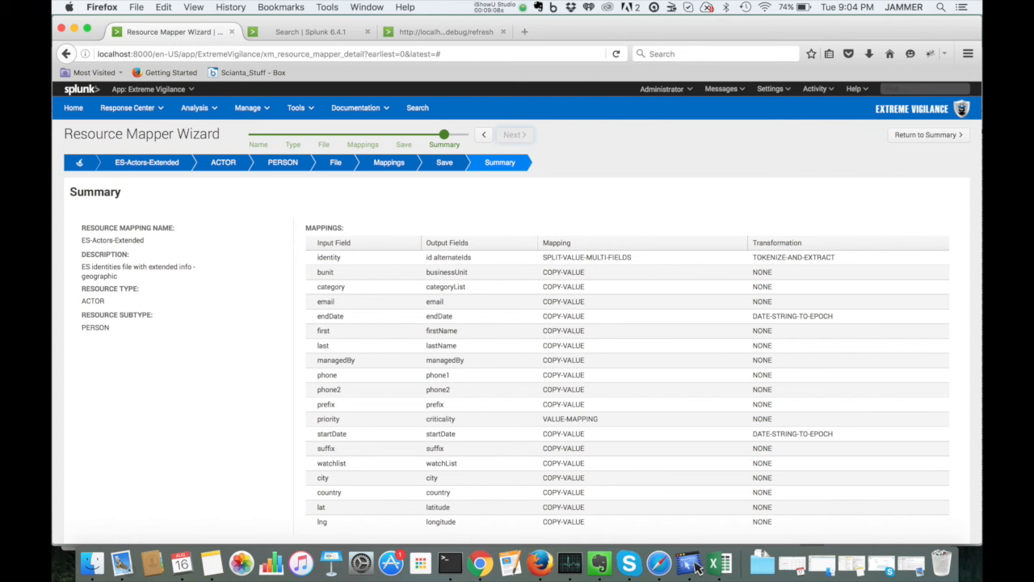
{"action": "scroll", "coordinate": [517, 323], "scroll_direction": "down", "scroll_amount": 3}
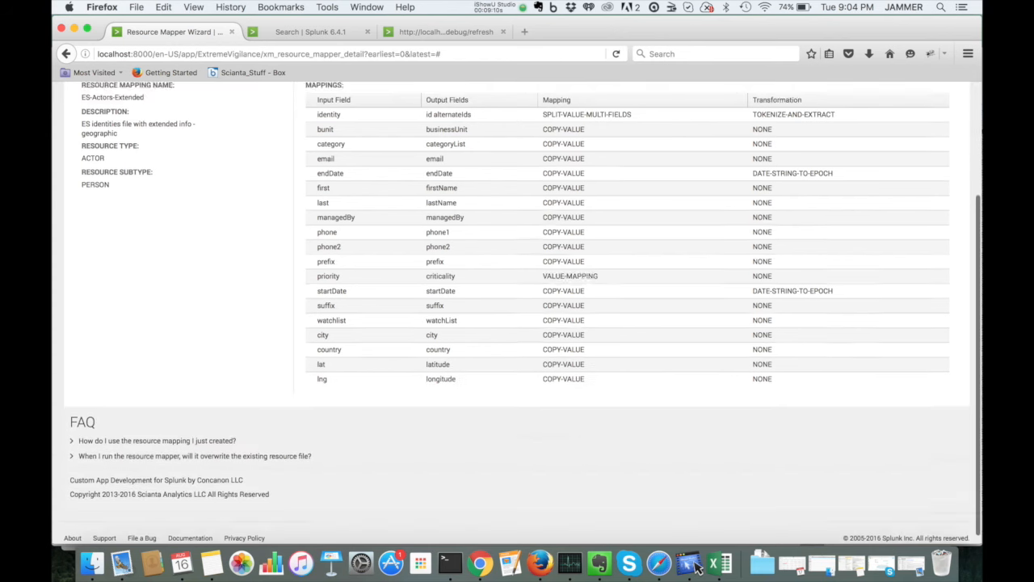
{"action": "scroll", "coordinate": [517, 323], "scroll_direction": "up", "scroll_amount": 3}
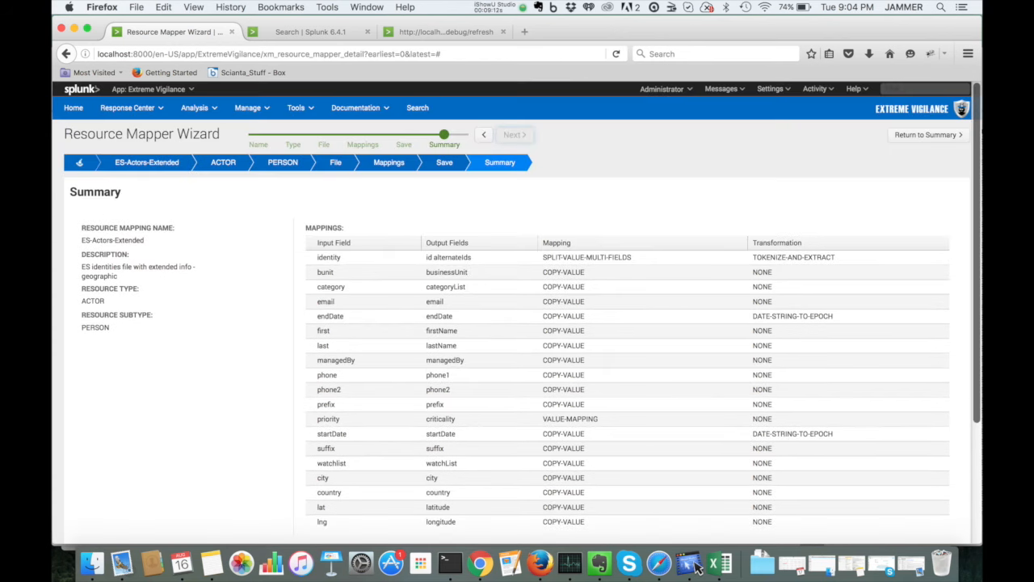
{"action": "left_click", "coordinate": [926, 134]}
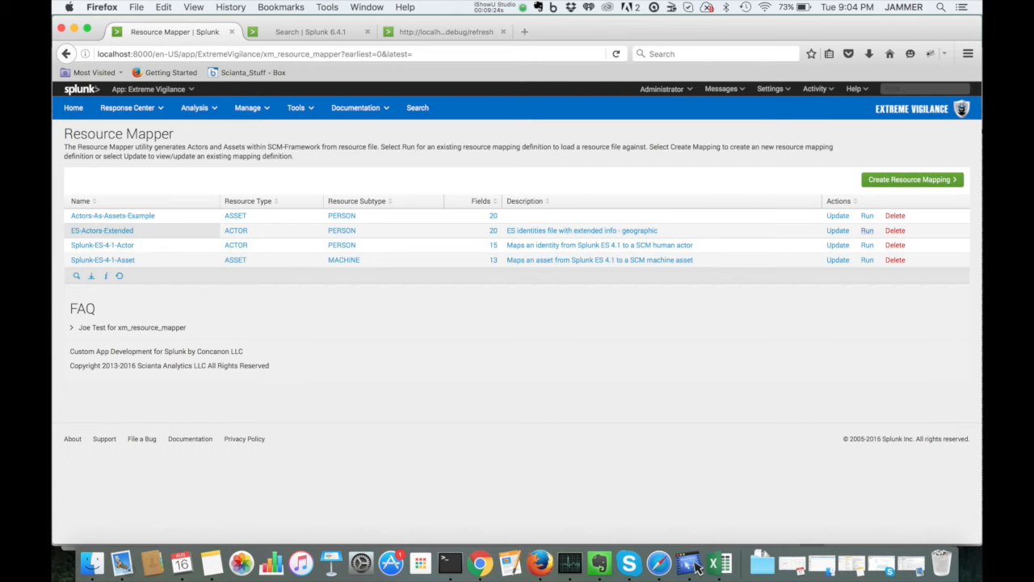
Step: Run the ES-Actors-Extended mapping from the Resource Mapper list on actors-es-extended.csv
{"action": "left_click", "coordinate": [866, 230]}
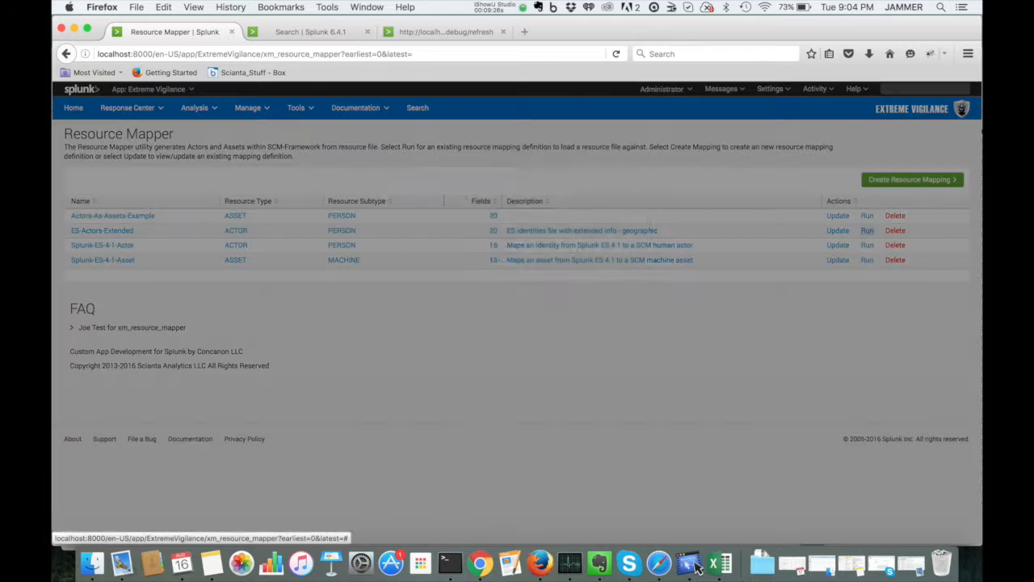
{"action": "left_click", "coordinate": [573, 248]}
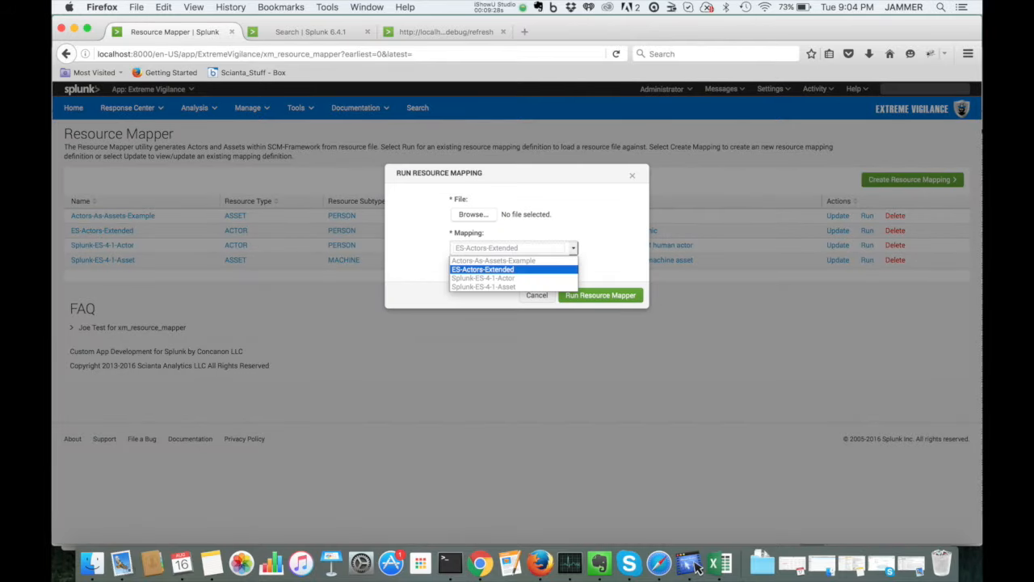
{"action": "left_click", "coordinate": [573, 248]}
{"action": "left_click", "coordinate": [473, 214]}
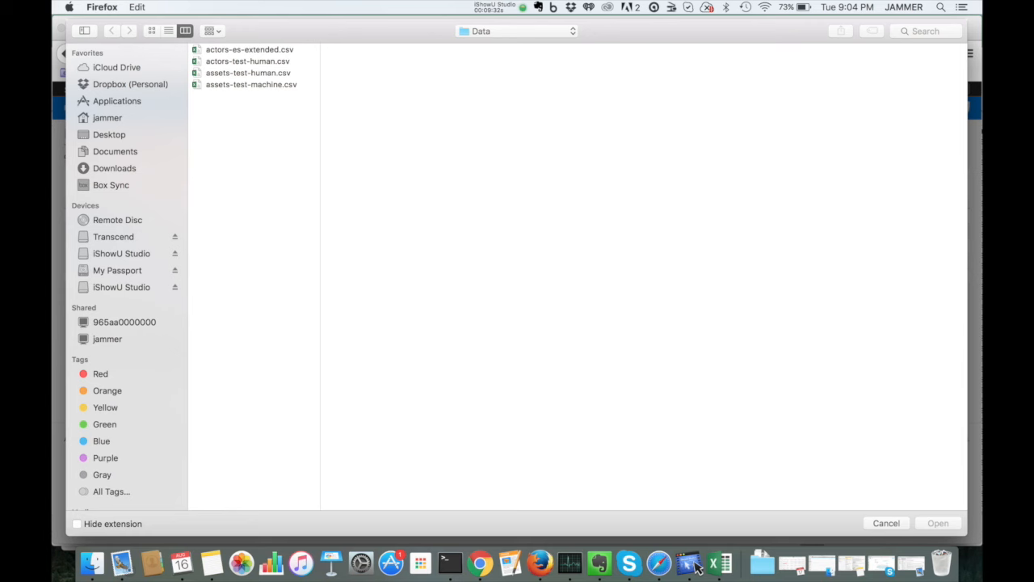
{"action": "double_click", "coordinate": [250, 50]}
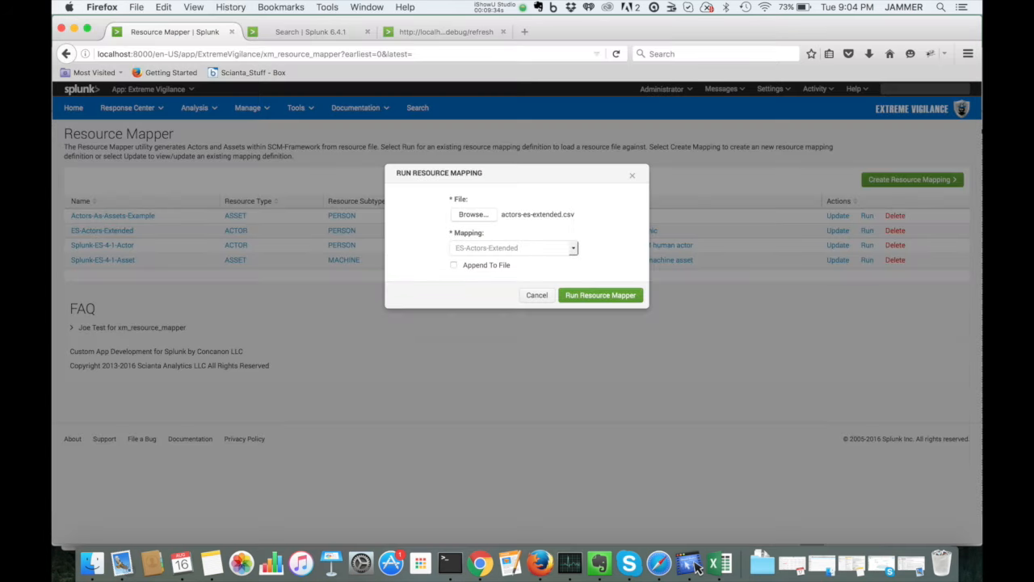
{"action": "left_click", "coordinate": [600, 295]}
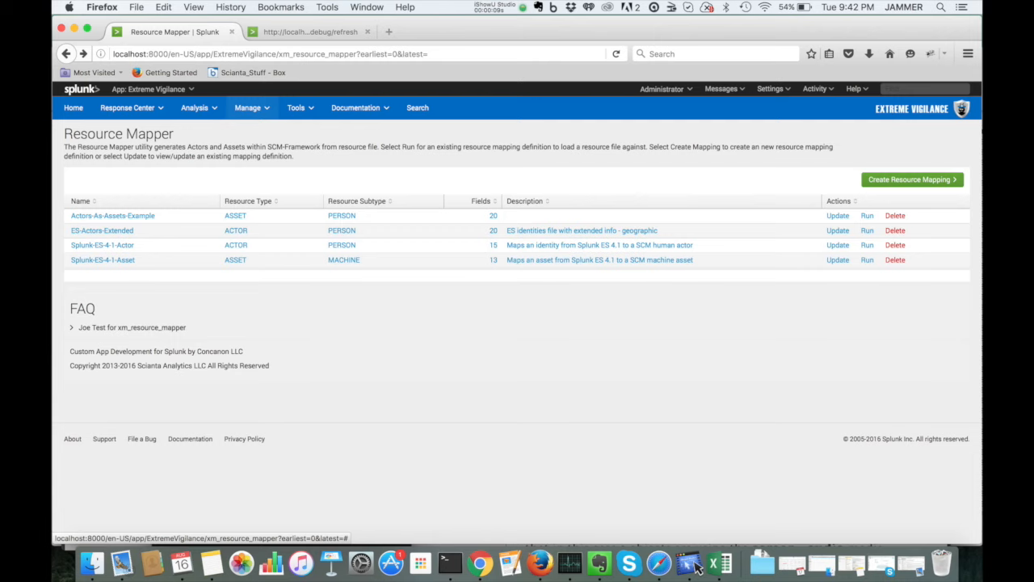
Step: Open the Actors list and filter it by ID usa001
{"action": "left_click", "coordinate": [247, 107]}
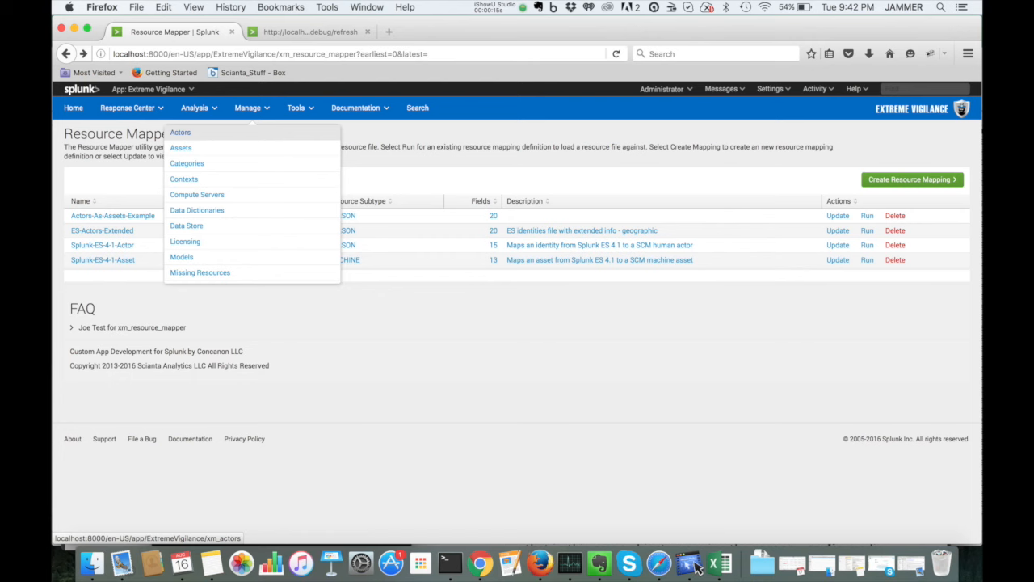
{"action": "left_click", "coordinate": [180, 132]}
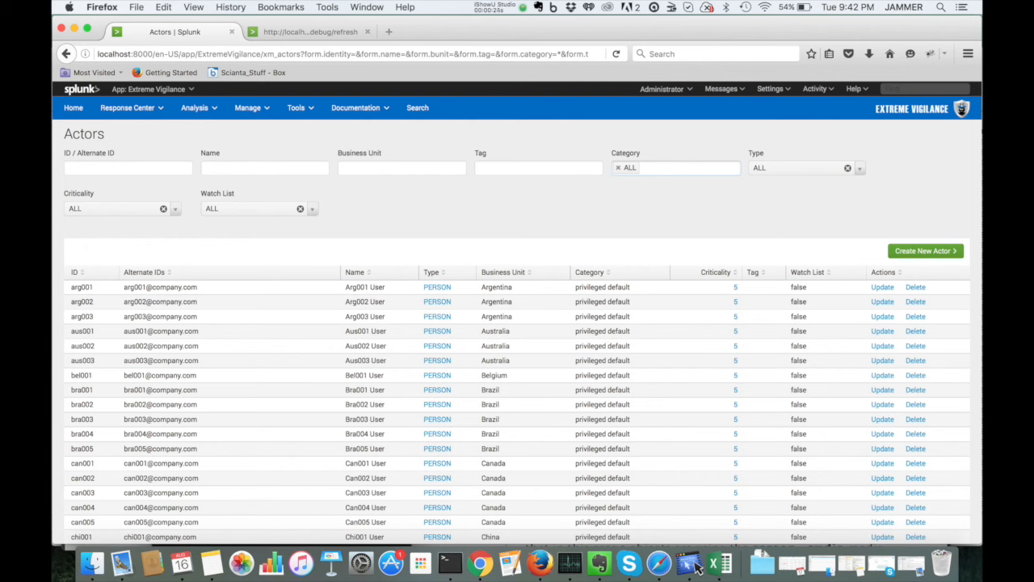
{"action": "left_click", "coordinate": [127, 168]}
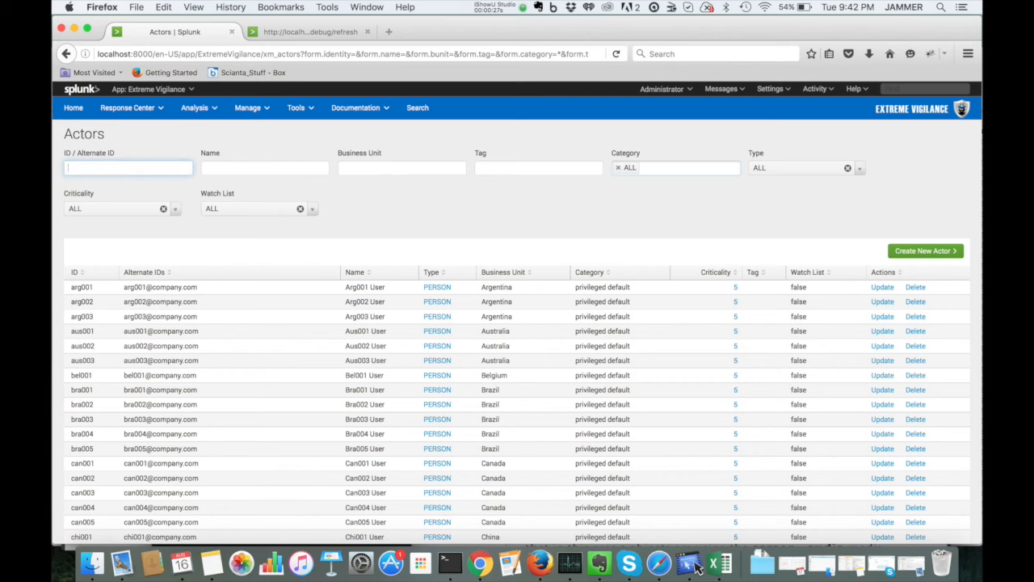
{"action": "type", "text": "usa"}
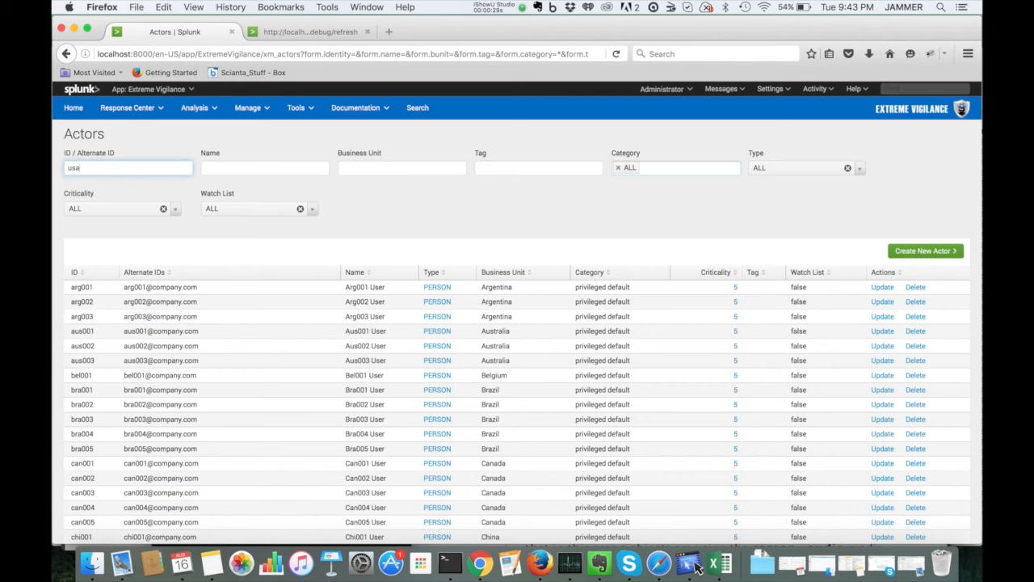
{"action": "type", "text": "001"}
{"action": "key", "text": "Return"}
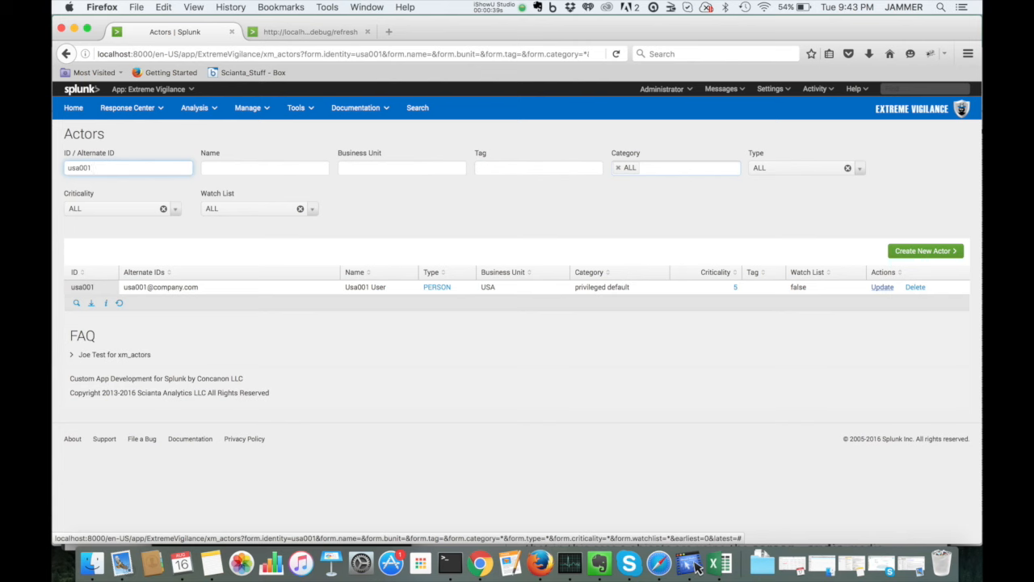
Step: Open the usa001 actor's detail page to check the imported fields
{"action": "left_click", "coordinate": [882, 287]}
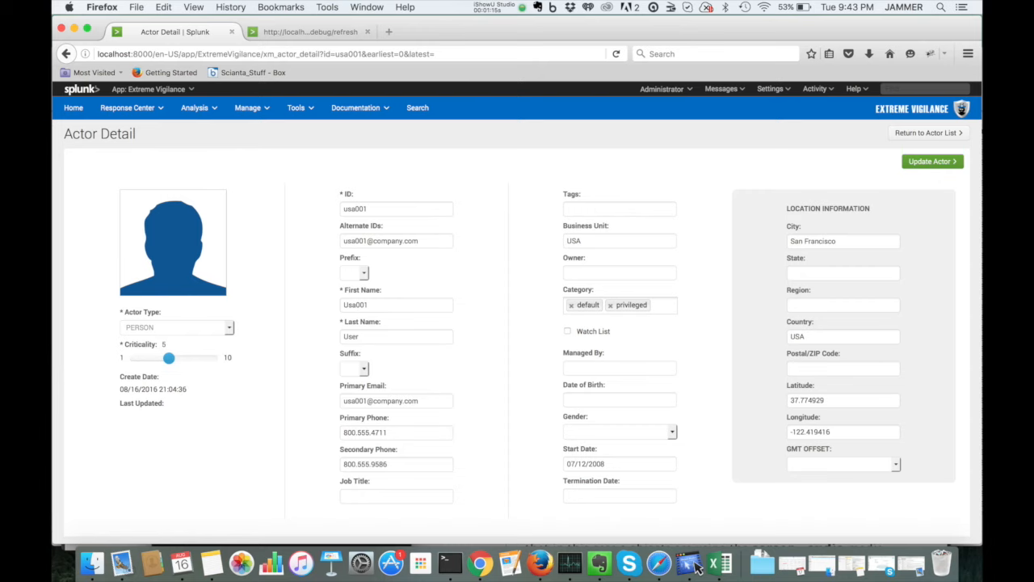
{"action": "mouse_move", "coordinate": [168, 357]}
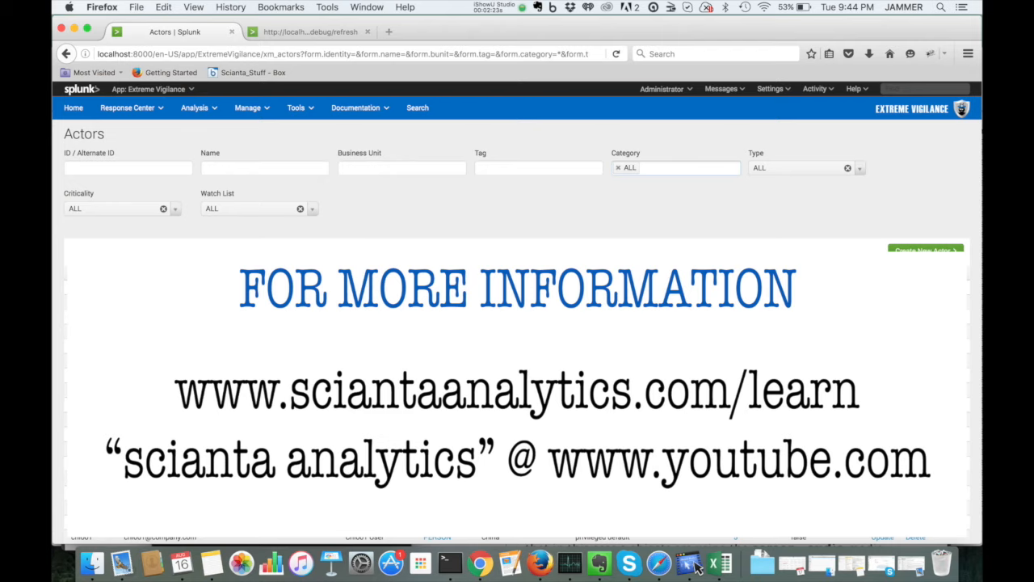
{"action": "left_click", "coordinate": [499, 7]}
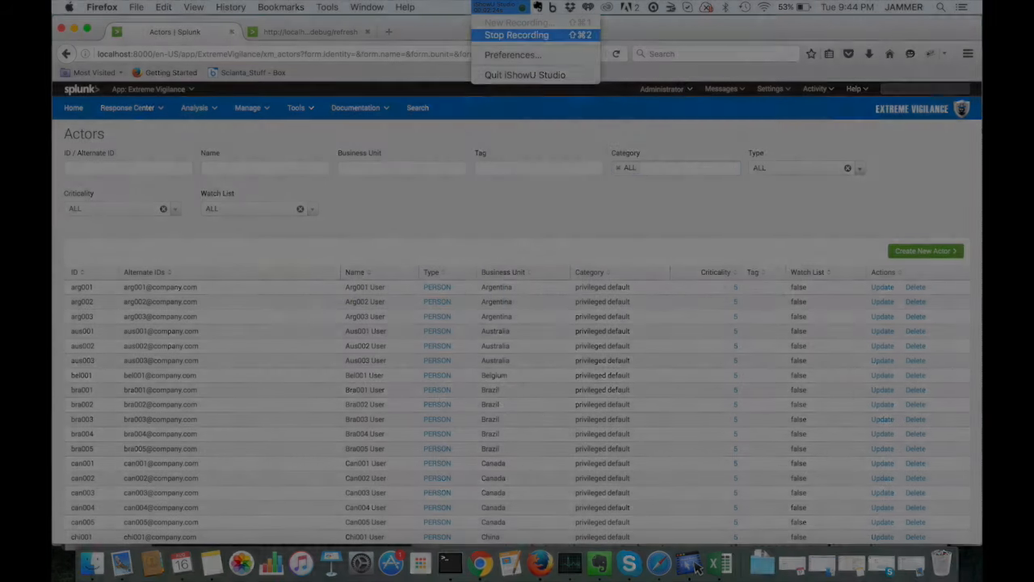